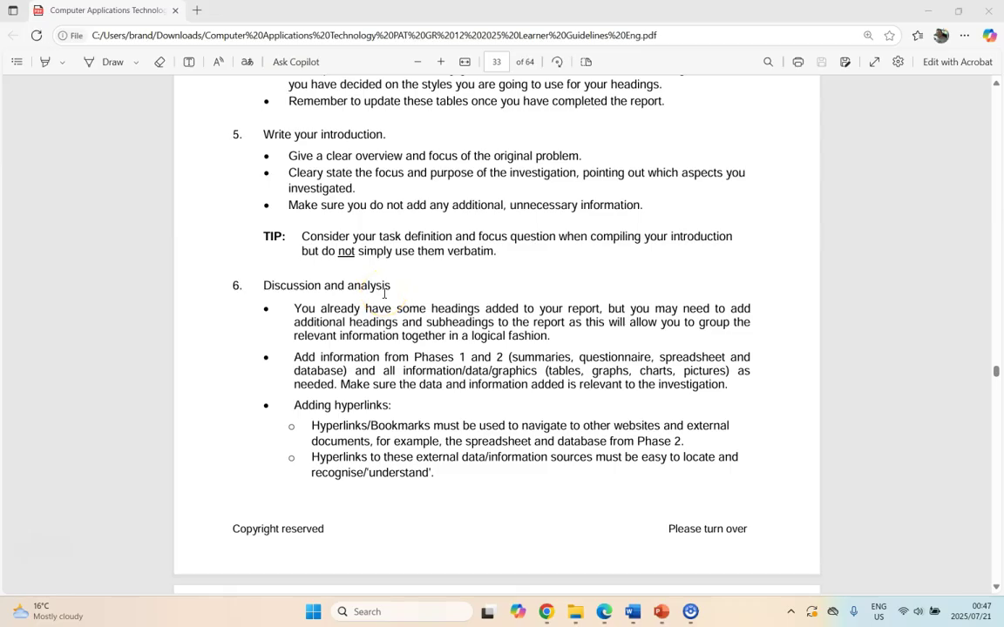
Switch to the Phase 3 Report in Word and add the subheadings Background, Impact and Solution under Discussion and Analysis, matching the Appendix B categories
scroll(479, 294, down, 1)
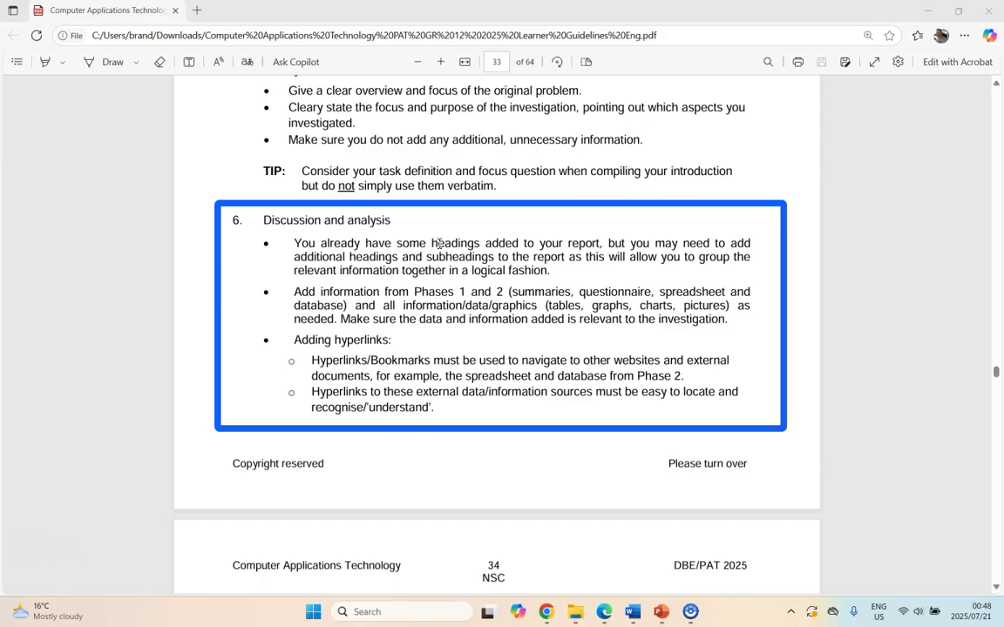
key(alt+Tab)
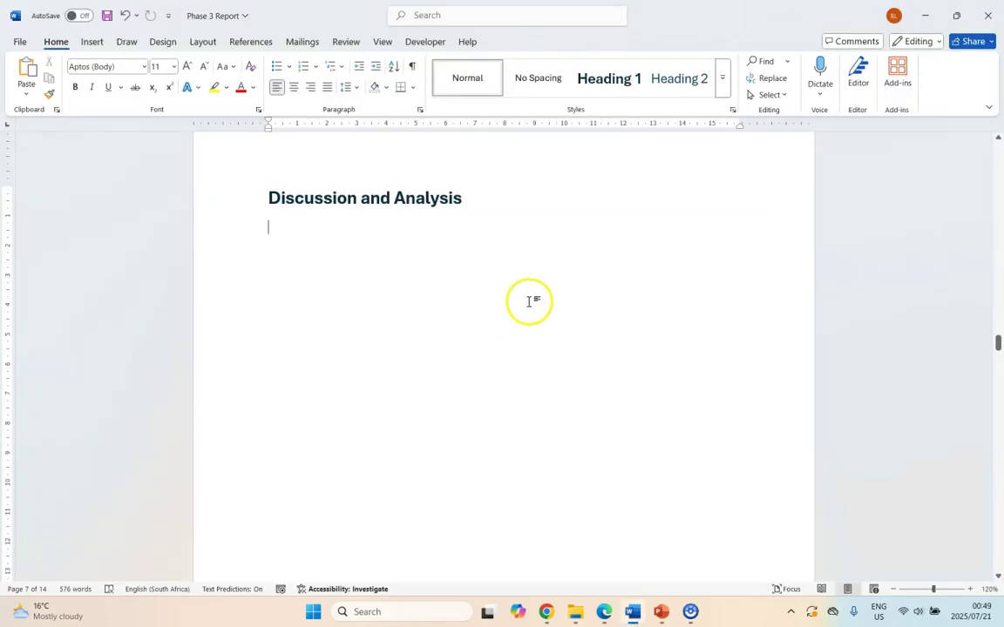
click(407, 215)
click(413, 242)
drag(999, 344, 991, 401)
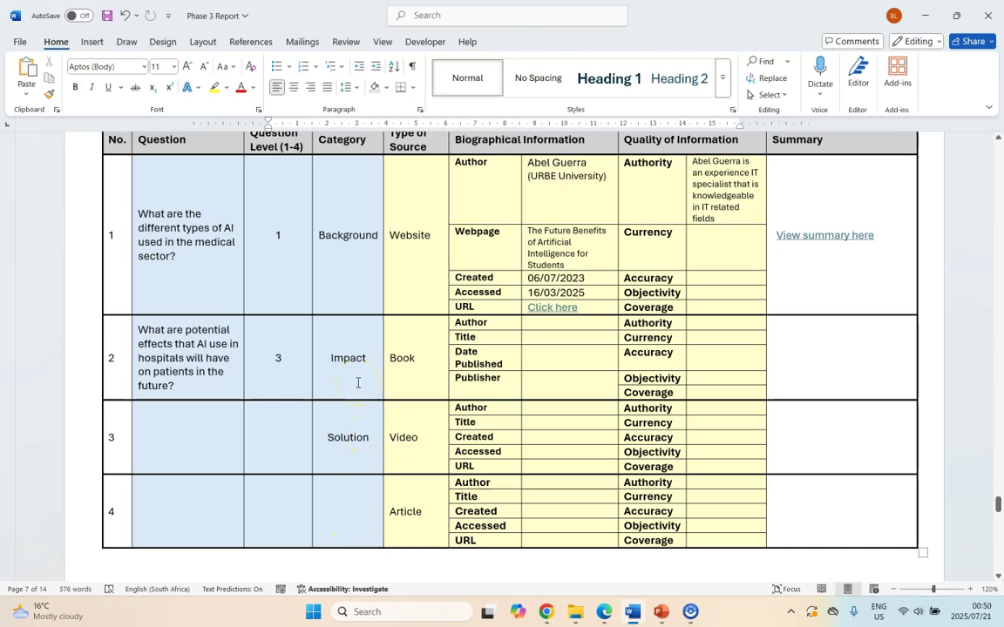
scroll(193, 462, down, 3)
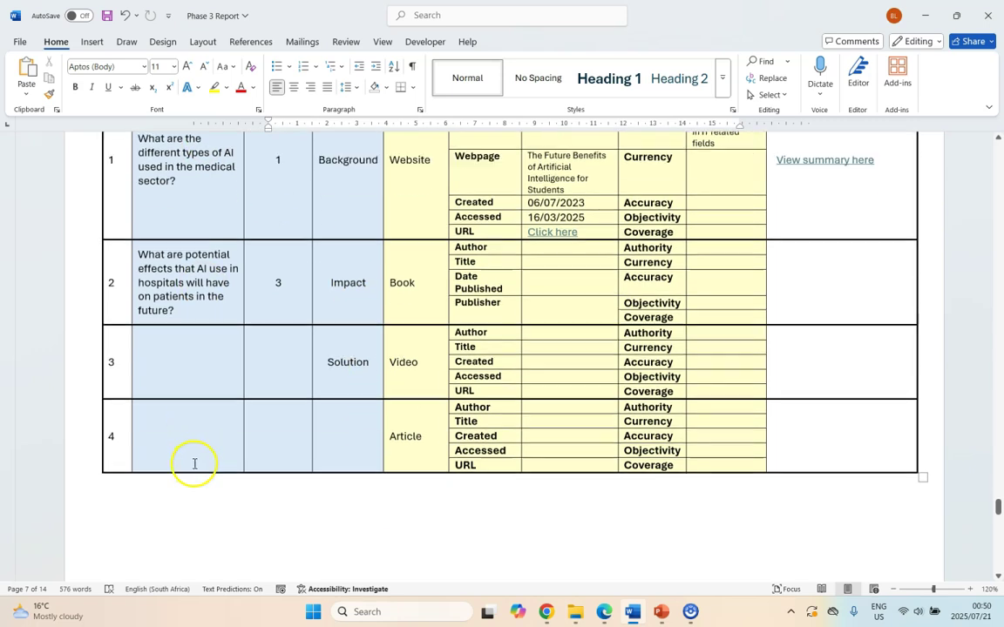
scroll(194, 463, up, 2)
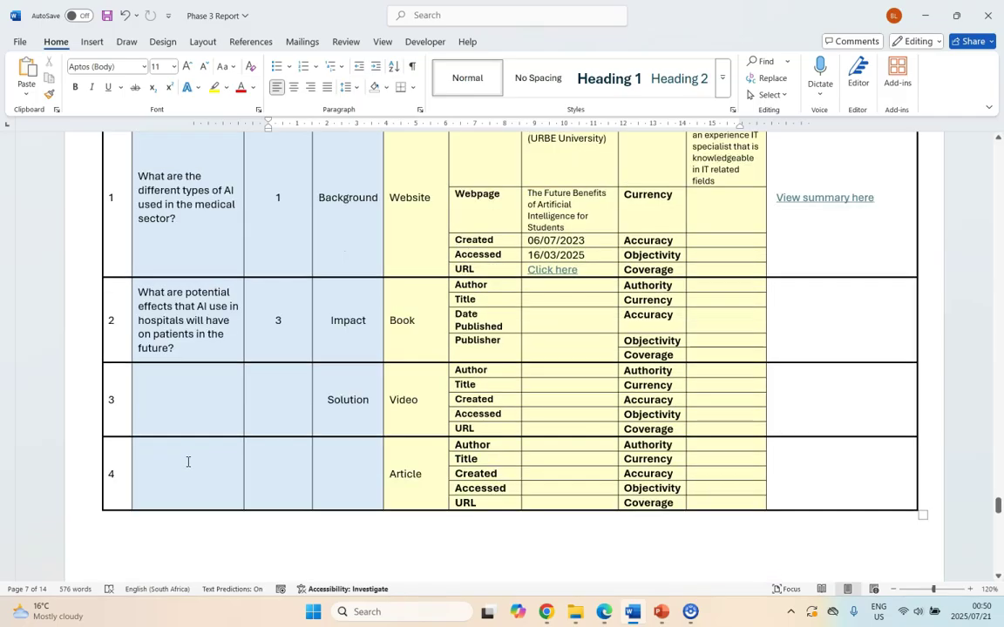
scroll(185, 456, up, 1)
click(281, 374)
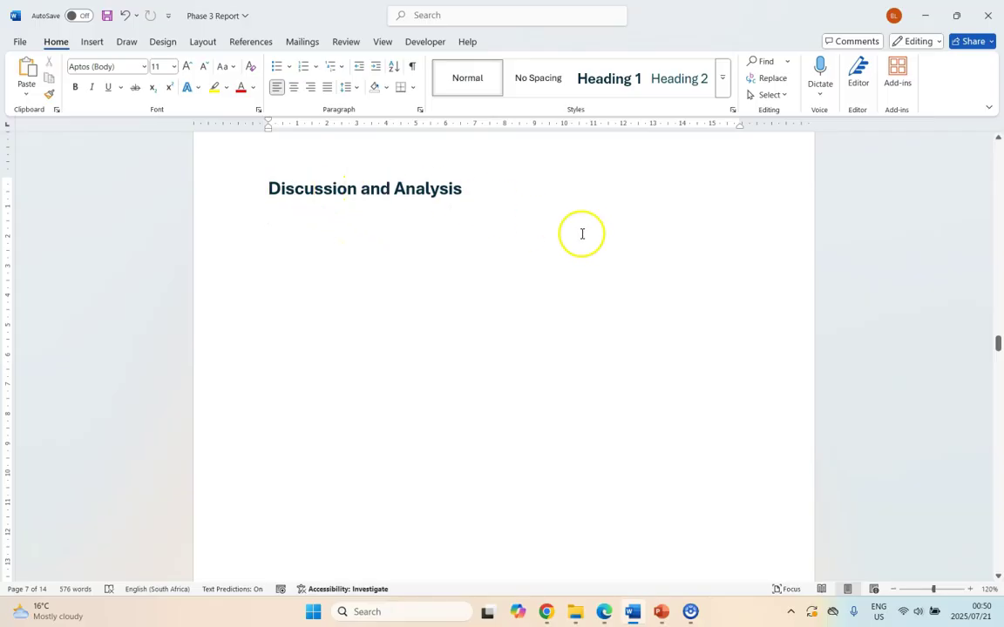
text(Background  Impact  Solution)
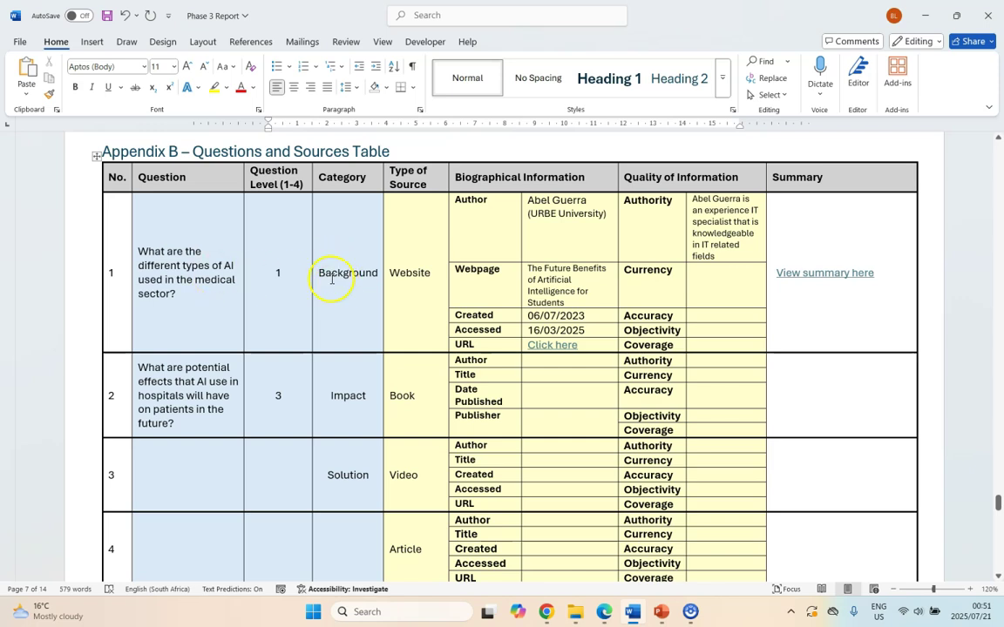
Fill question 2's Summary cell in the Appendix B table with the paragraph beginning "AI's integration into hospitals has the potential to significantly improve patient care"
scroll(353, 366, down, 2)
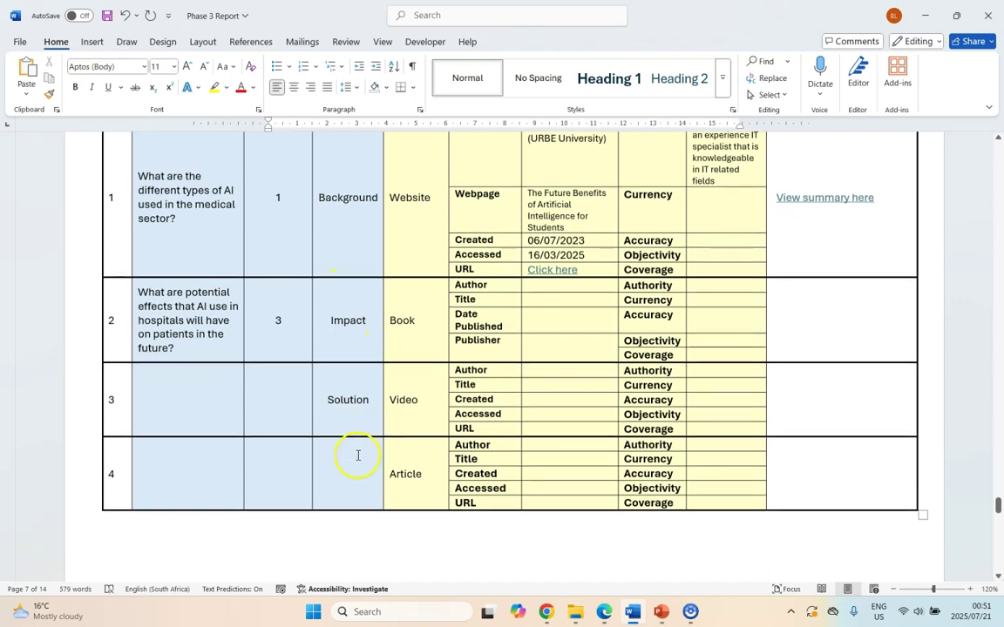
scroll(390, 458, up, 2)
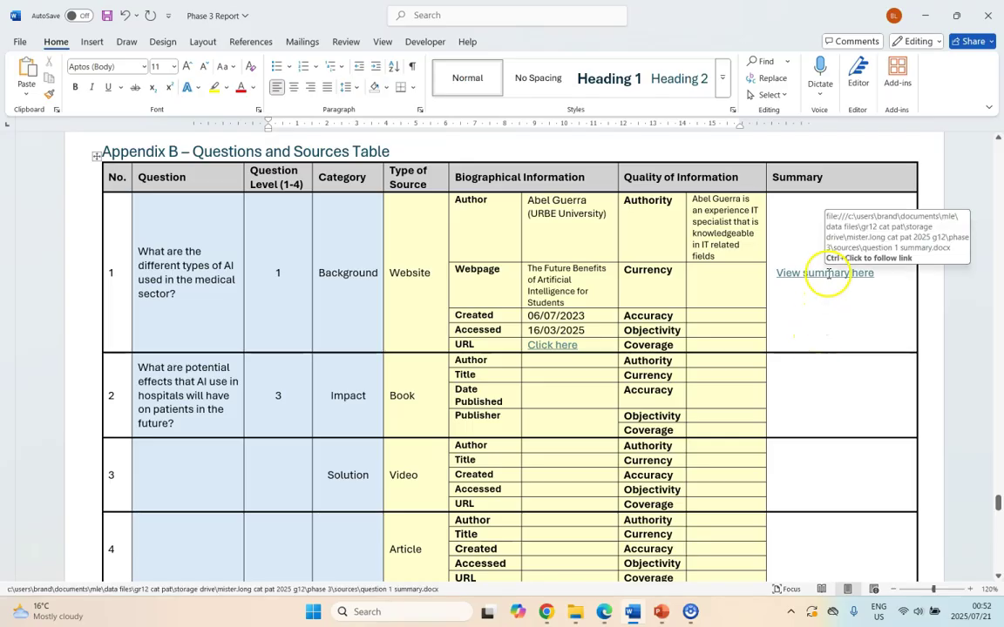
click(906, 383)
text(AI's integration into hospitals has the potential to significantly improve patient care through enhanced diagnostics, personalized treatment plans, and more efficient operations, but also raises concerns about data privacy, potential bias, and the need for human oversight.)
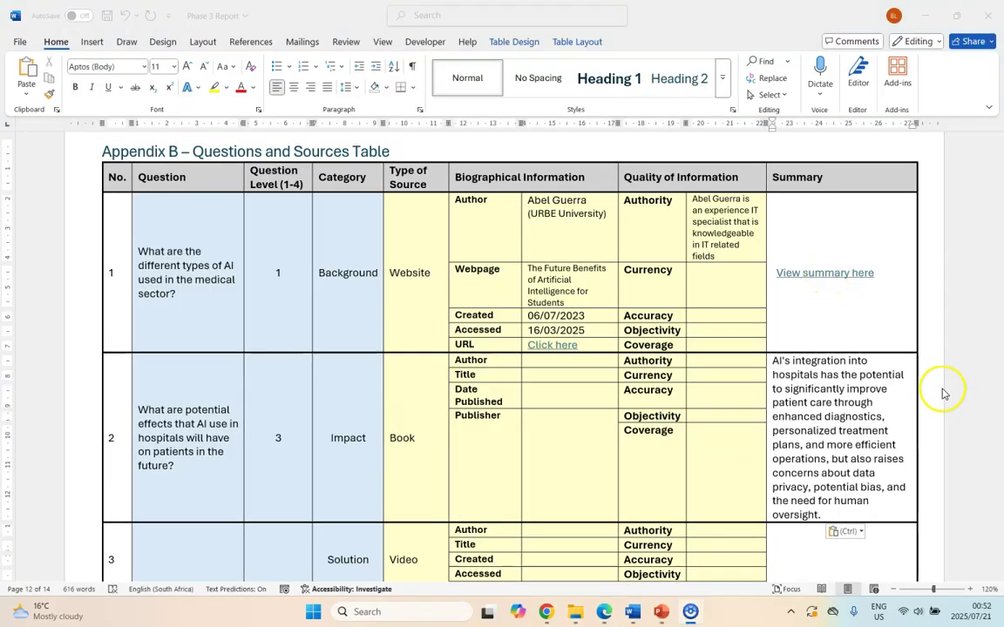
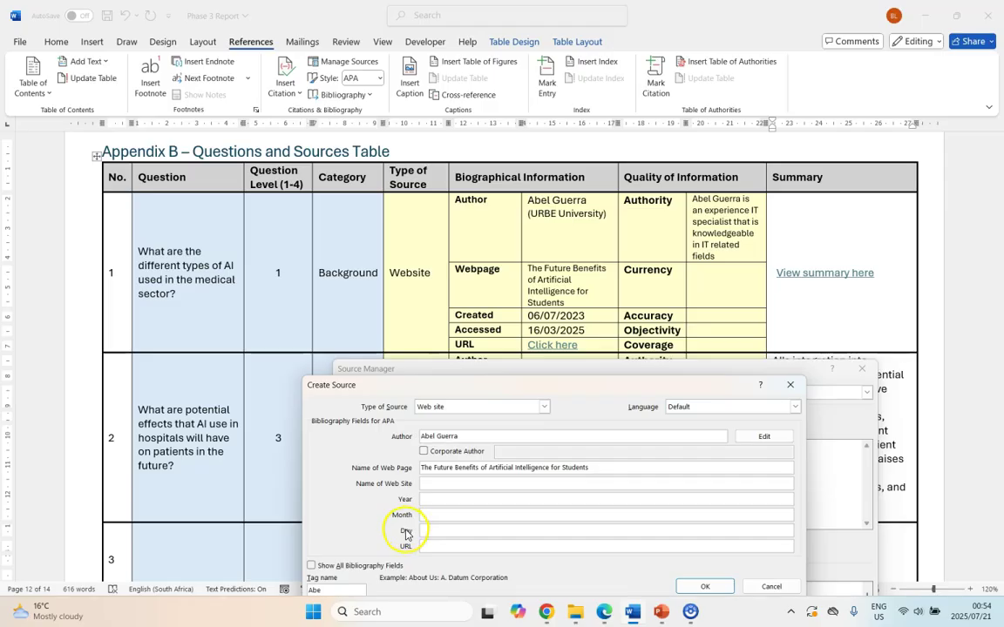
Set the new website source's publication date to year 2023, month 07, day 06
click(428, 499)
text(2023)
key(Tab)
text(07)
key(Tab)
text(06)
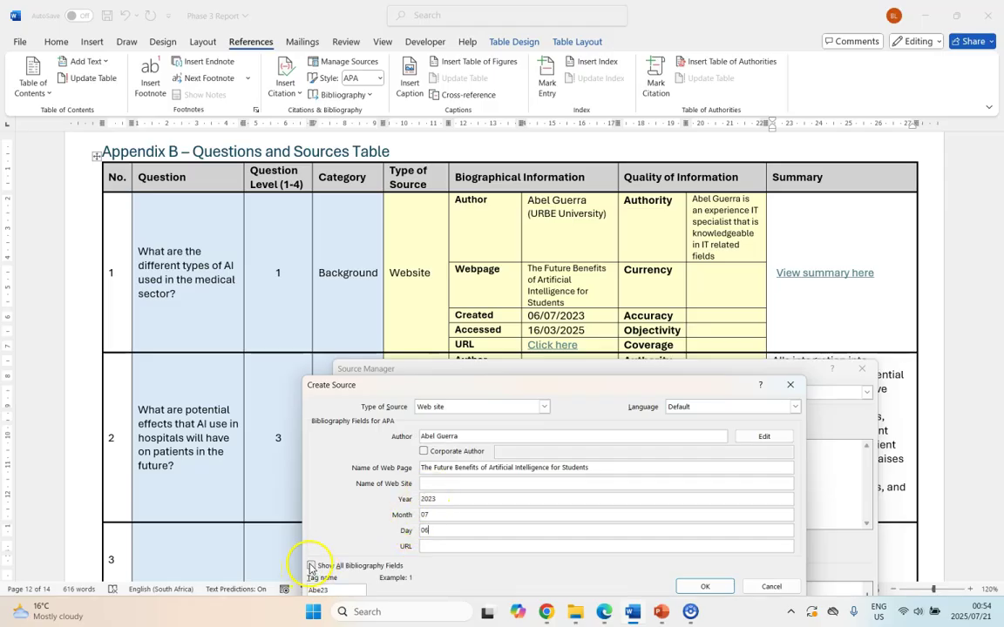
click(311, 566)
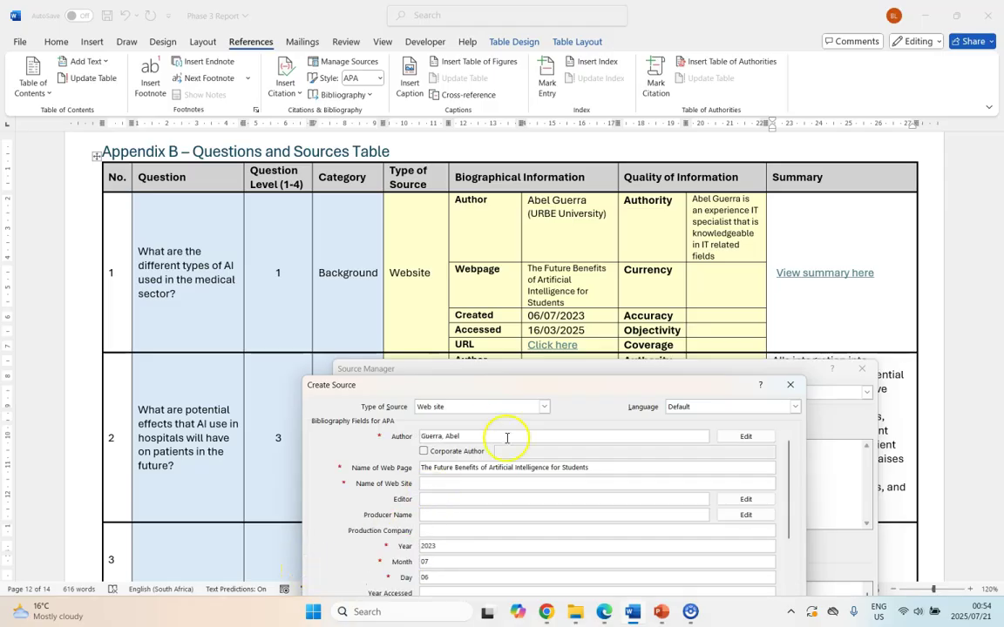
drag(489, 386, 479, 351)
click(780, 466)
drag(782, 490, 784, 511)
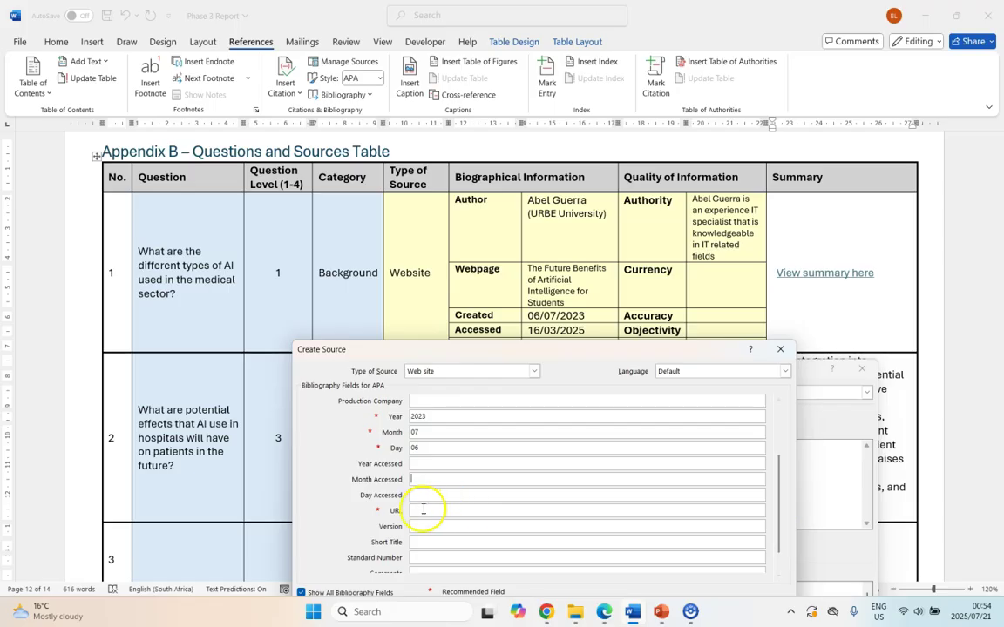
text(www.example.com/page1)
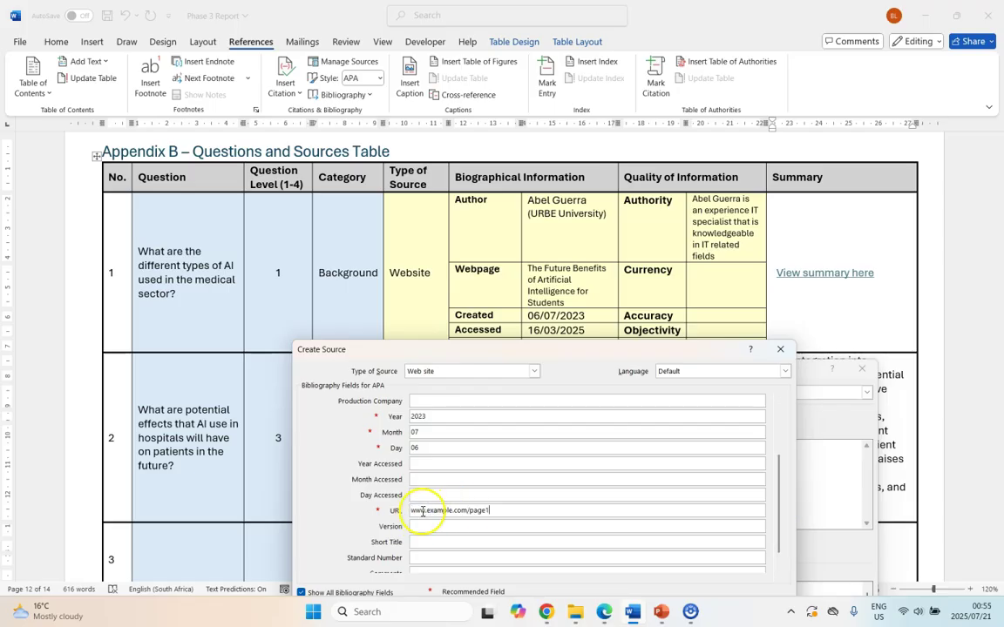
Set the source's access date to year 2025, month 03, day 16, and save the source
click(413, 464)
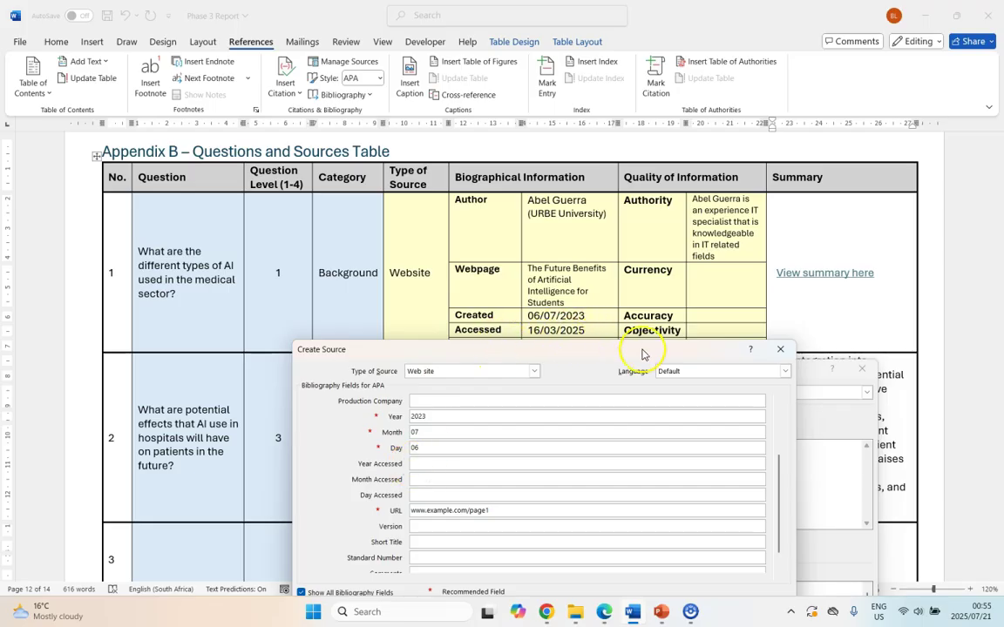
key(Tab)
text(03)
key(Tab)
text(16)
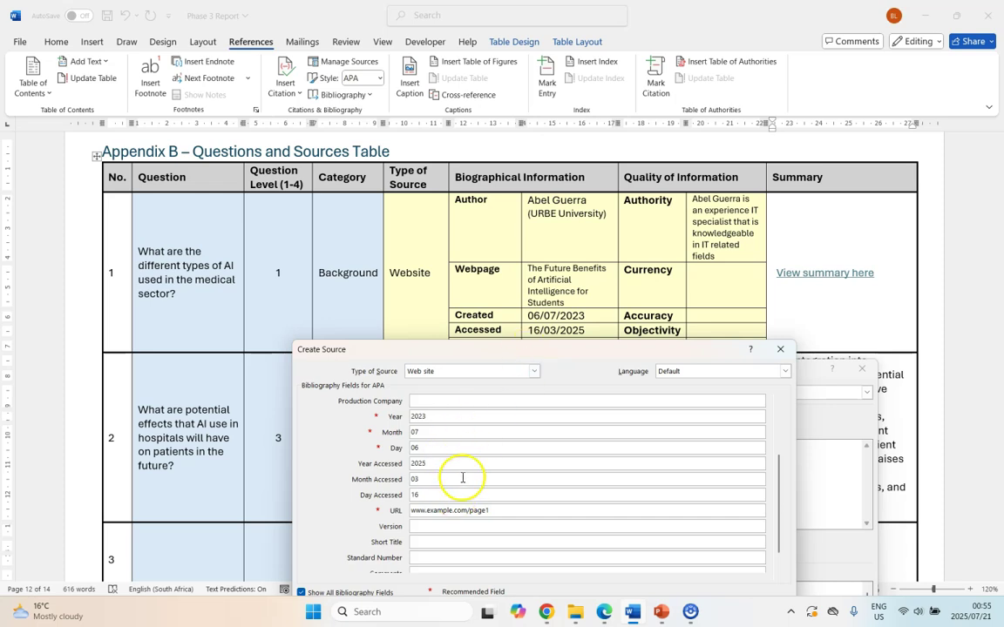
drag(475, 347, 423, 135)
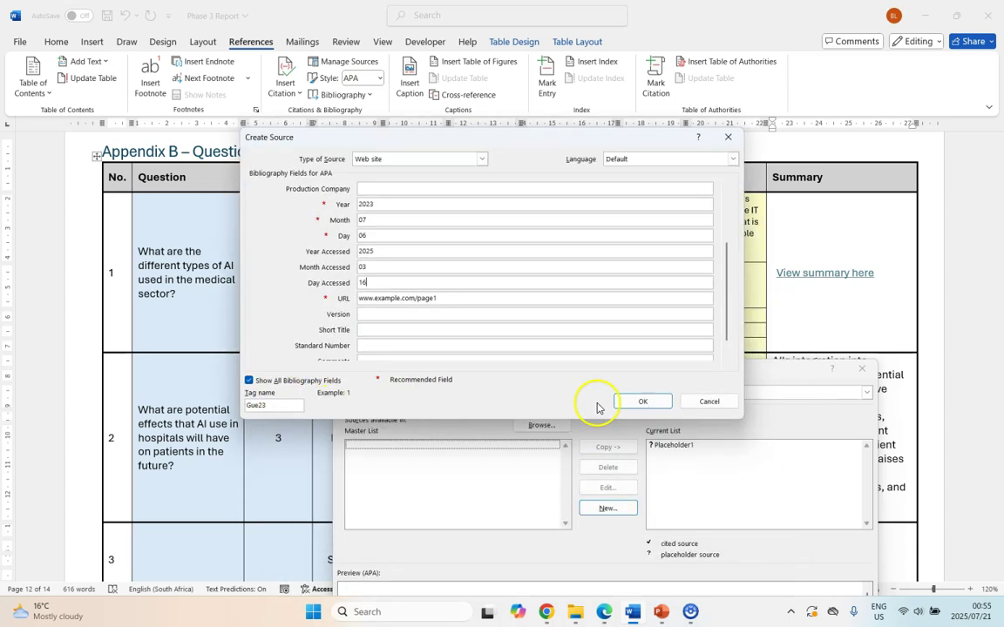
click(641, 402)
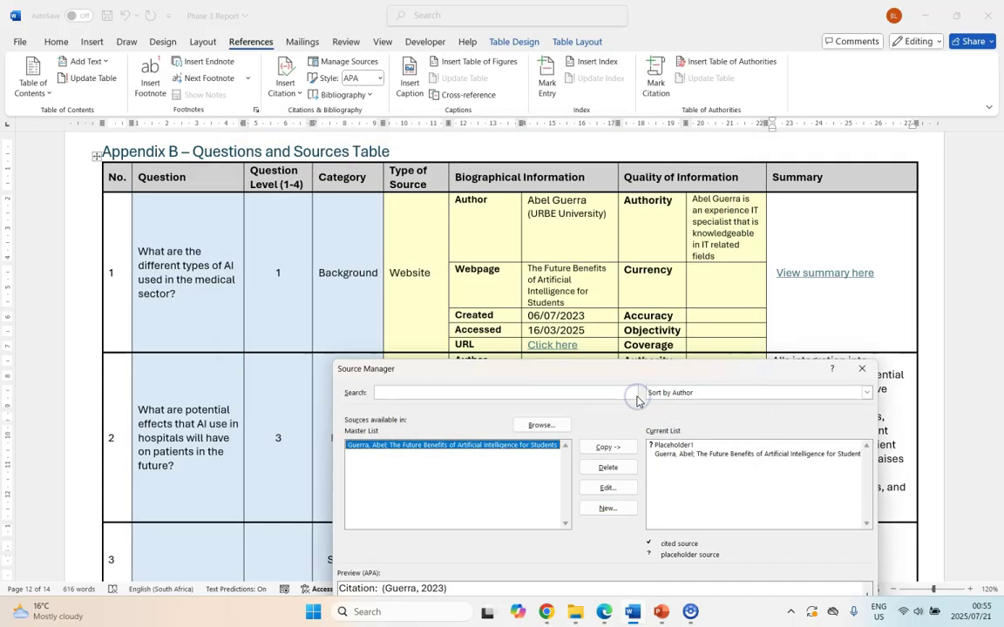
Compare the Source Manager's master list, current list and citation preview with the Appendix B table, and close the manager
drag(599, 370, 442, 222)
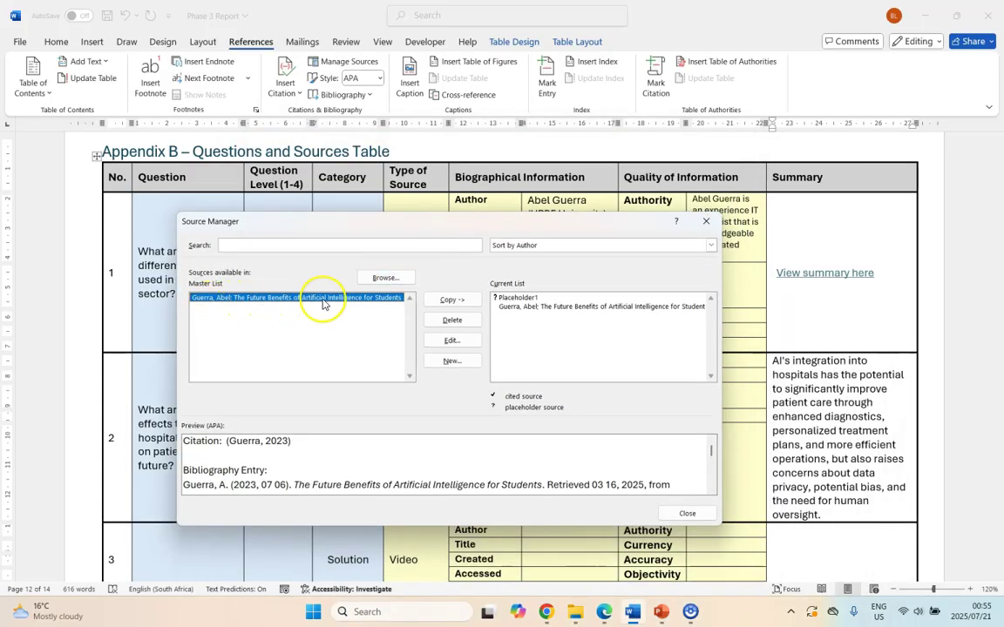
drag(517, 223, 719, 432)
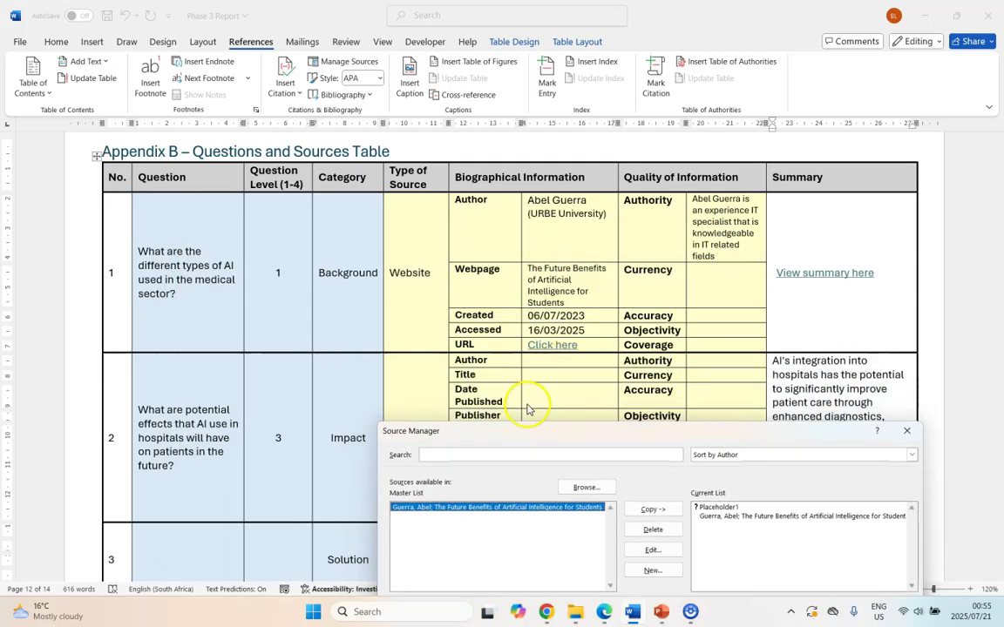
drag(559, 432, 282, 168)
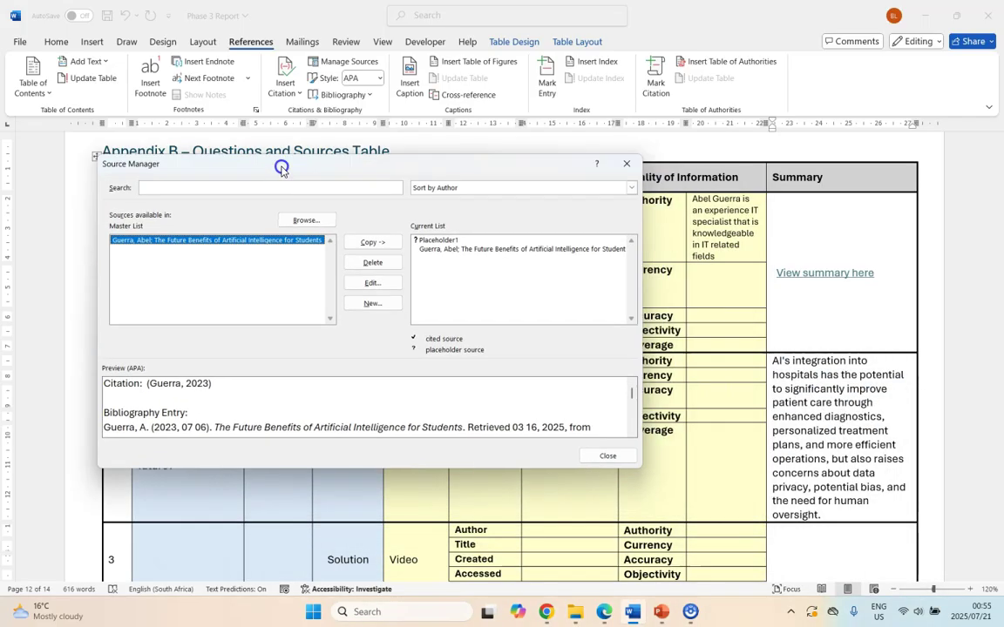
click(627, 163)
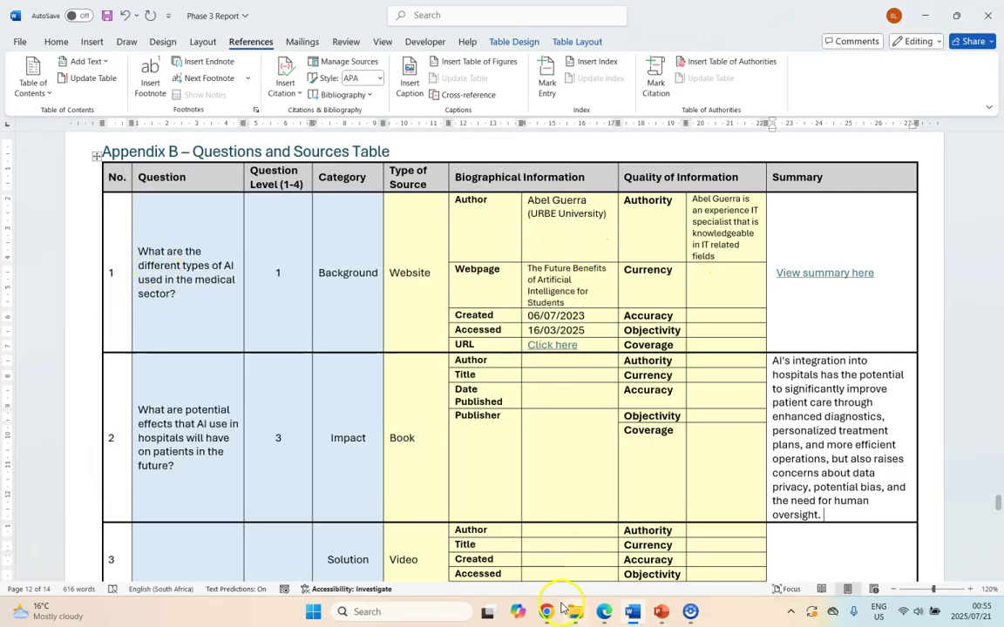
scroll(259, 551, down, 5)
scroll(332, 513, up, 4)
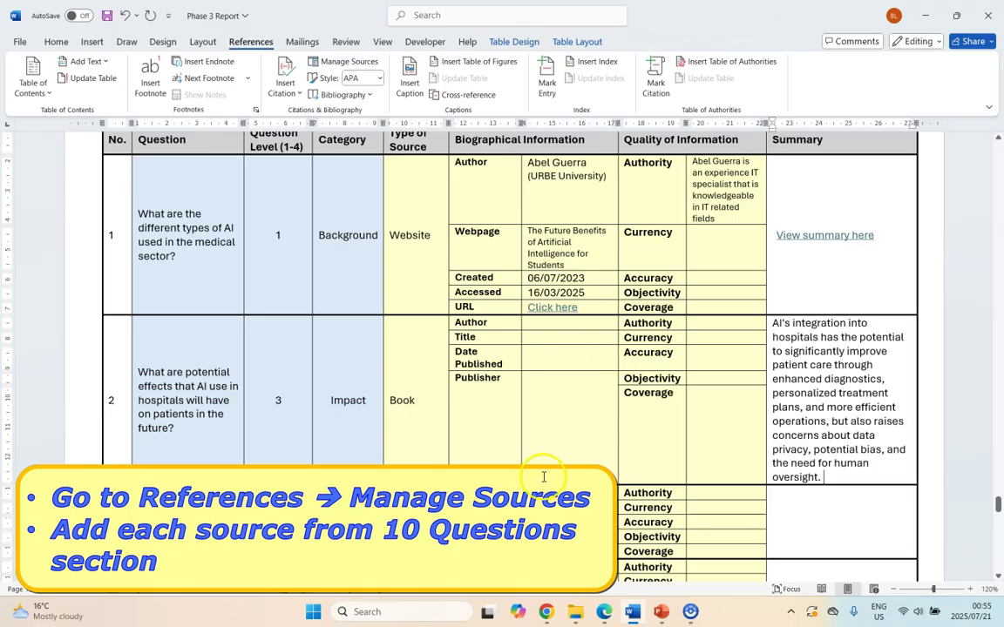
click(338, 61)
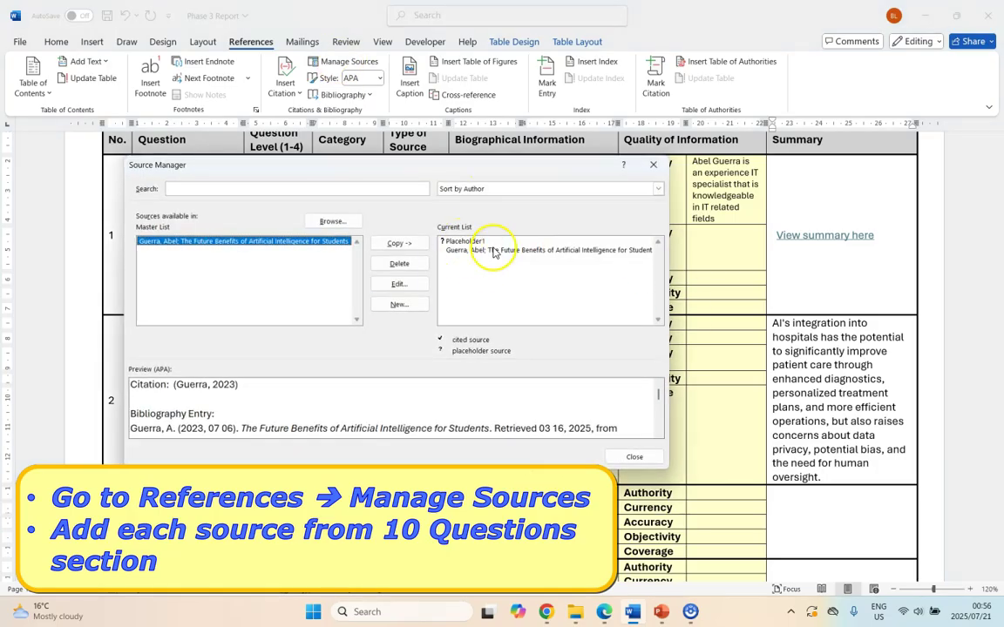
key(Escape)
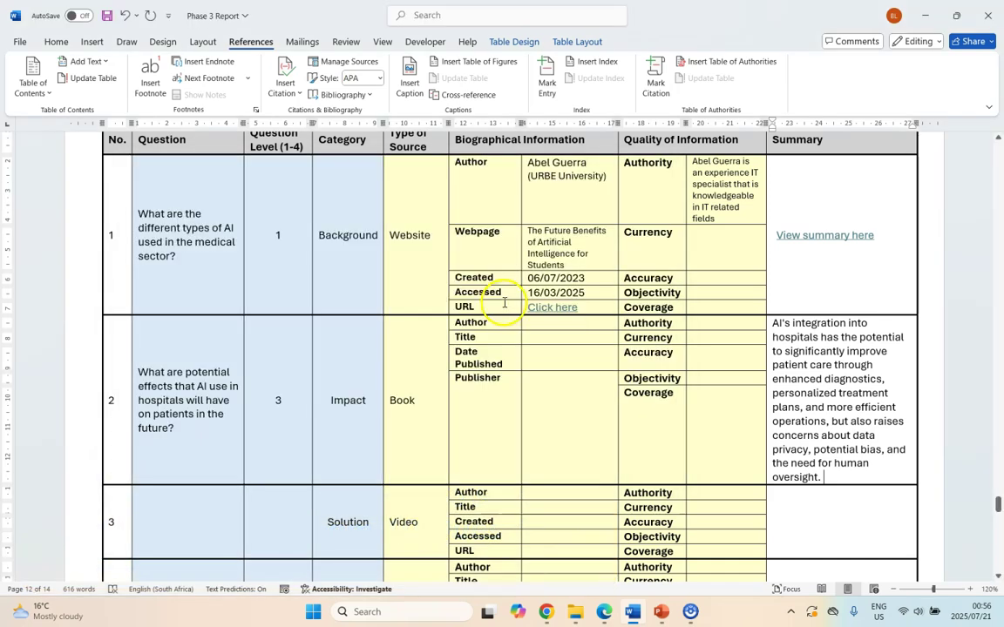
Copy question 2's summary paragraph from the Appendix B table into the report body beneath the Impact subheading
drag(826, 477, 783, 319)
key(ctrl+c)
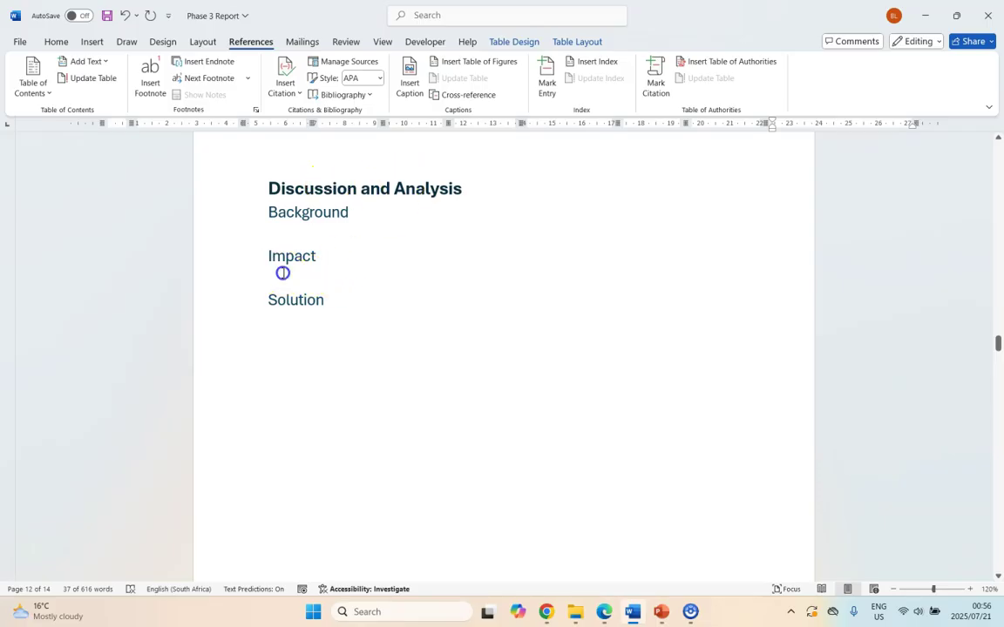
click(282, 273)
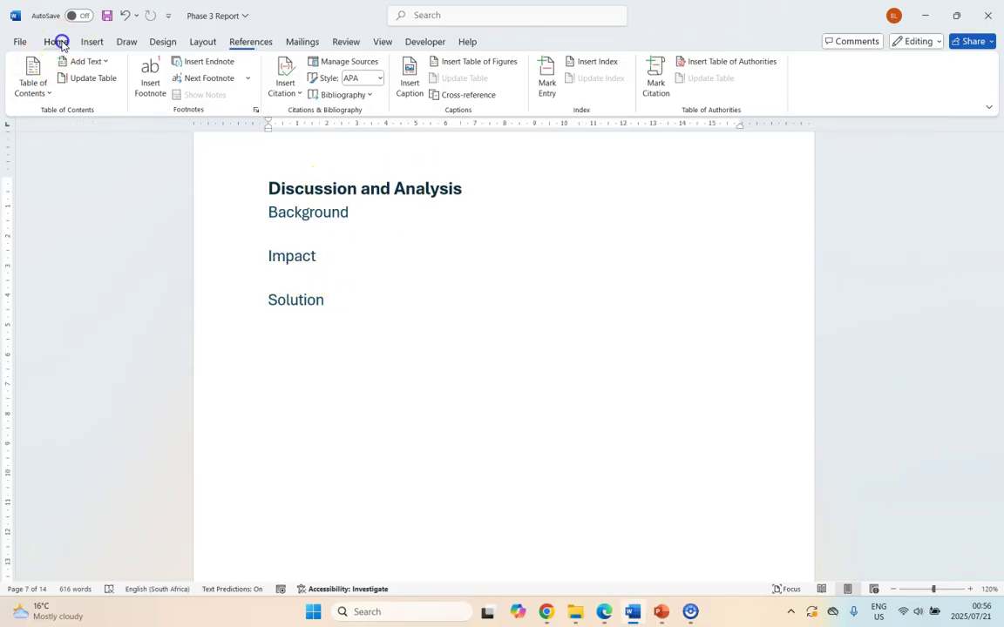
click(57, 42)
click(26, 93)
click(87, 133)
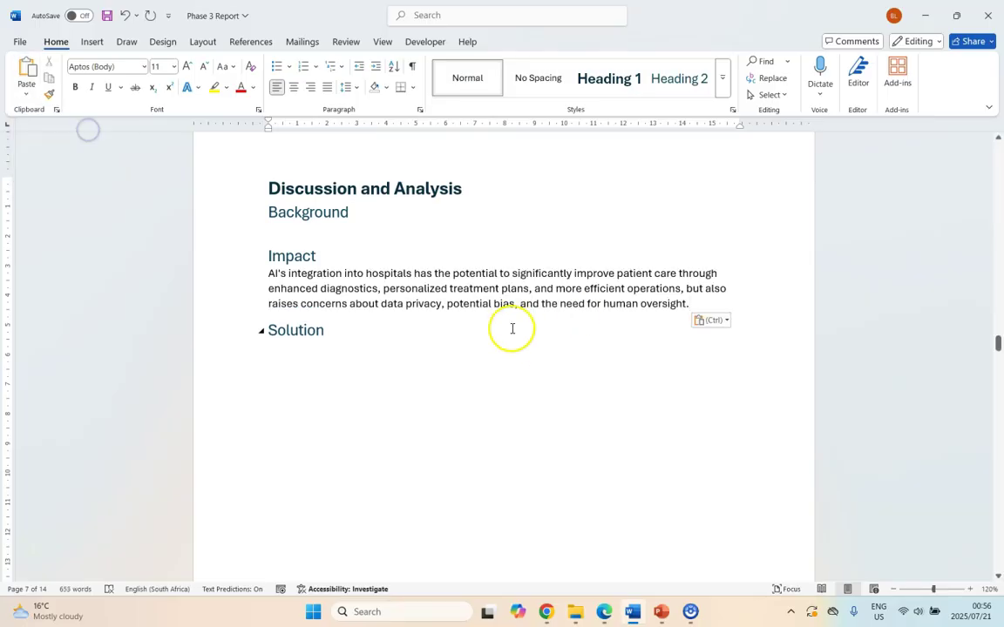
Add the paragraph beginning "AI in the medical sector encompasses various technologies, primarily focused on machine learning" beneath the Background subheading
click(275, 226)
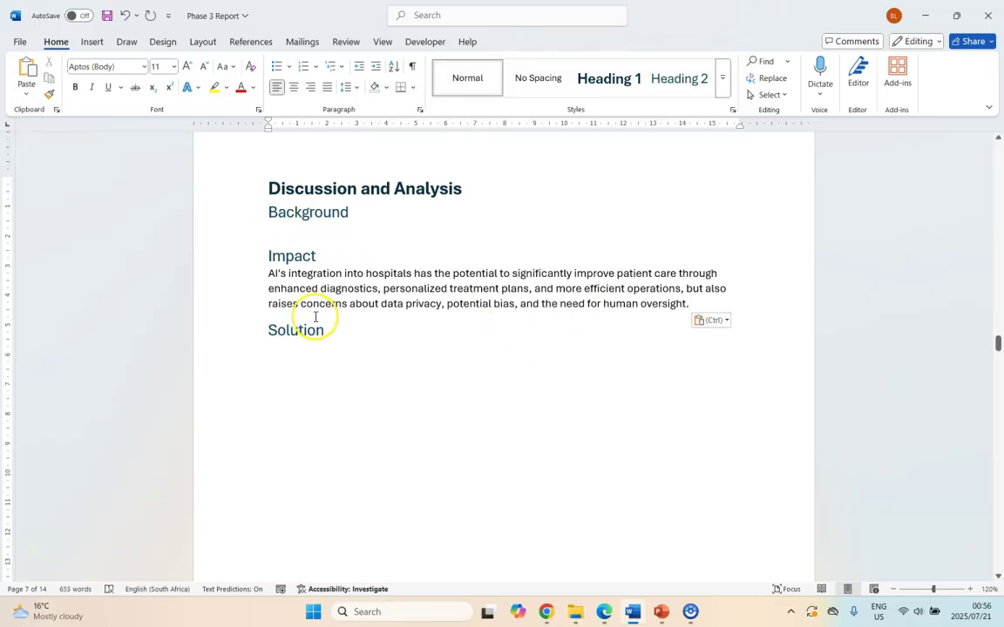
click(274, 342)
click(266, 354)
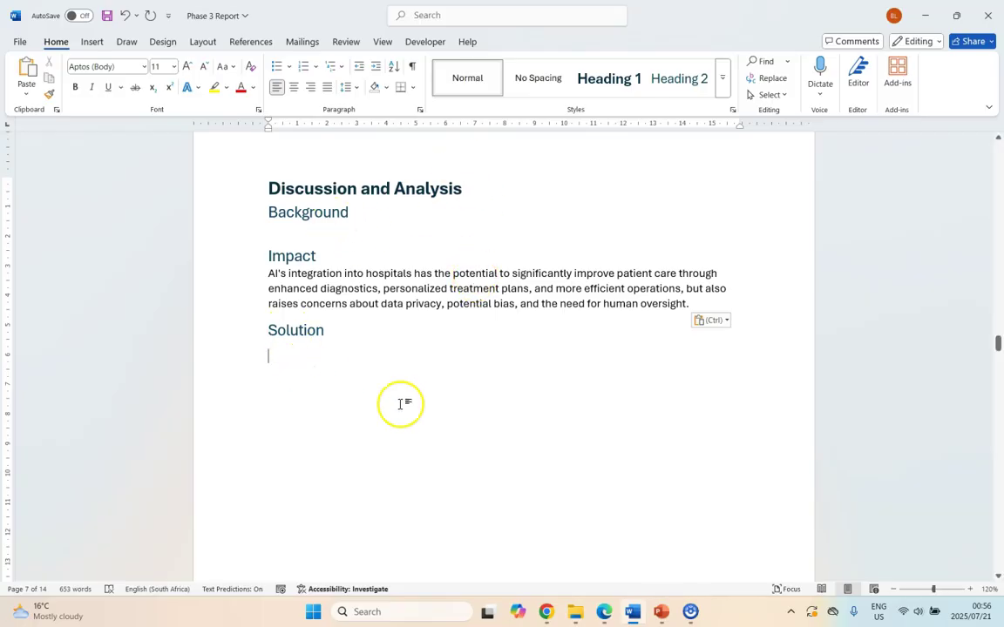
click(320, 235)
text(AI in the medical sector encompasses various technologies, primarily focused on machine learning, natural language processing (NLP), and deep learning. These technologies are applied across different areas like diagnosis and treatment, patient engagement, and administrative tasks.)
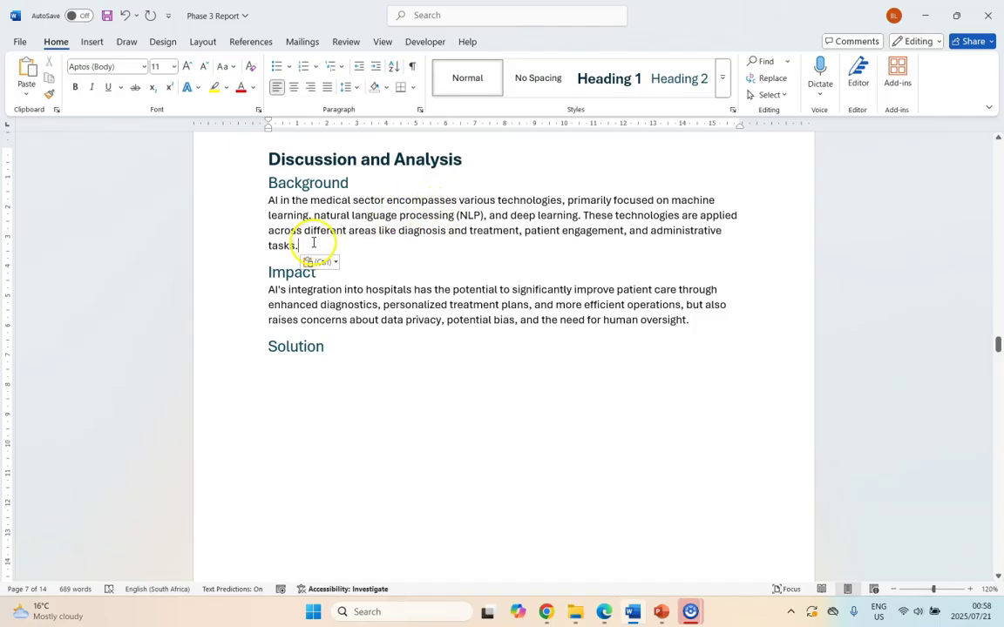
Insert a citation of the 2023 source The Future Benefits of Artificial Intelligence for Students at the end of the Background paragraph
click(243, 44)
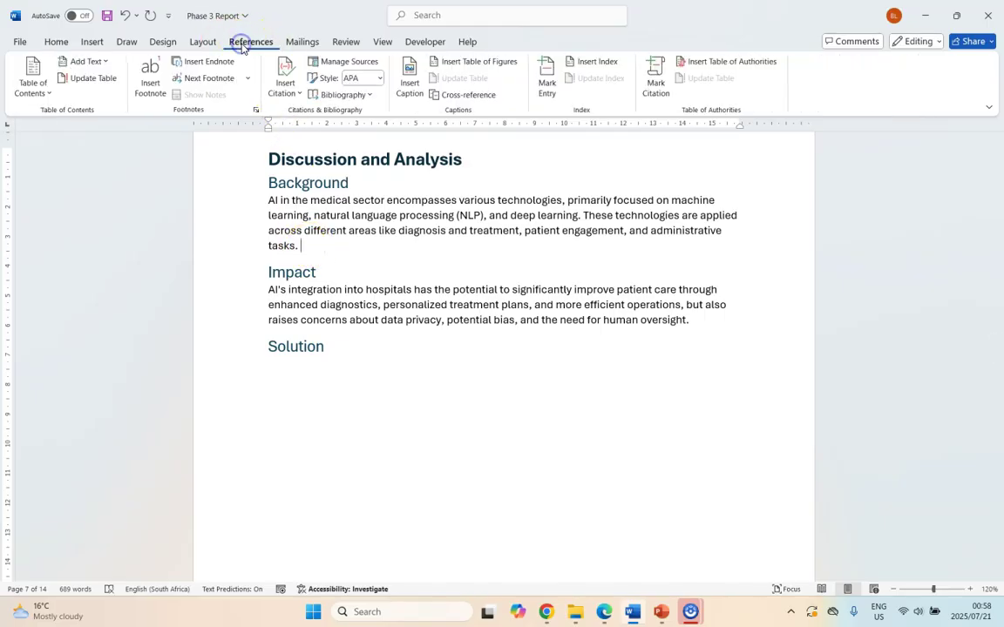
click(299, 94)
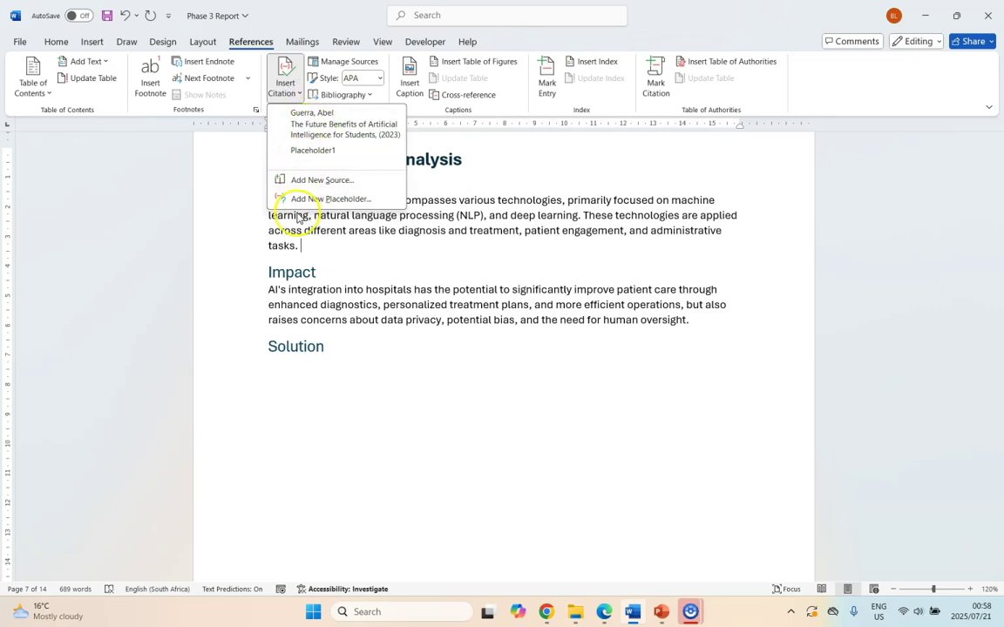
click(314, 127)
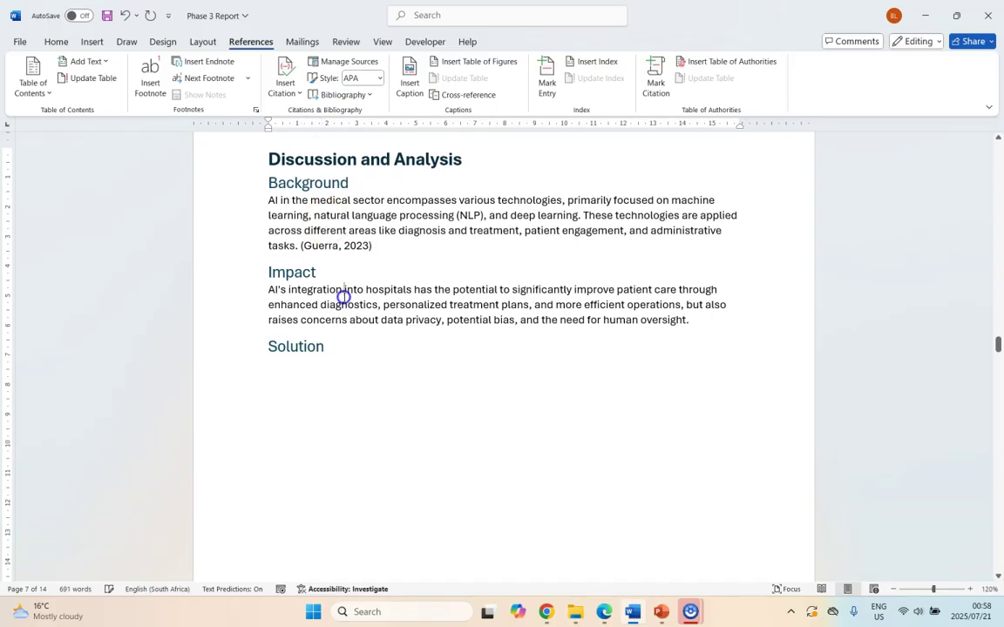
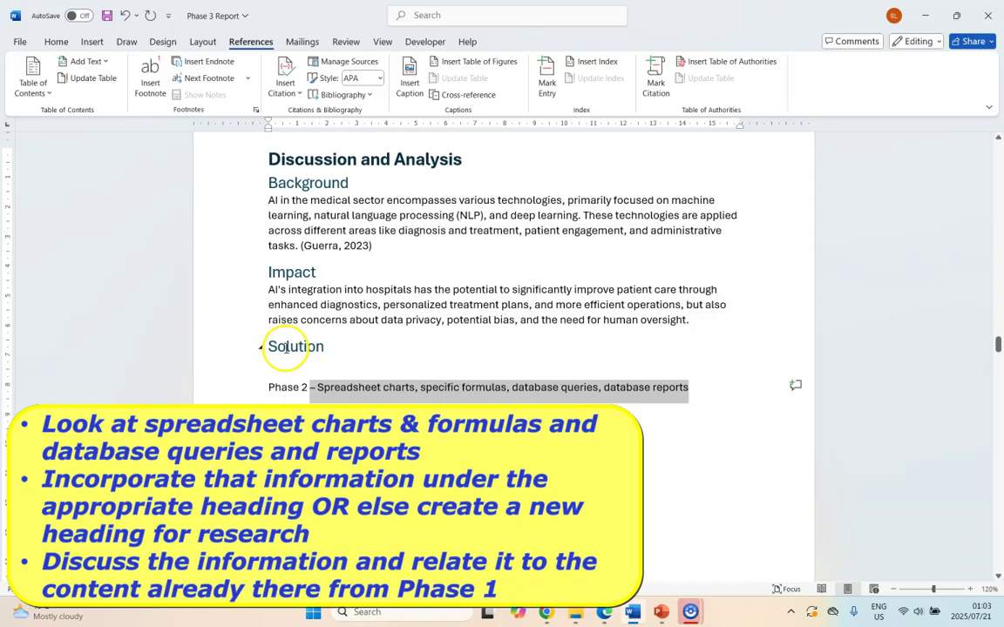
Add a Research subheading above the Solution subheading in the Discussion and Analysis section
click(270, 347)
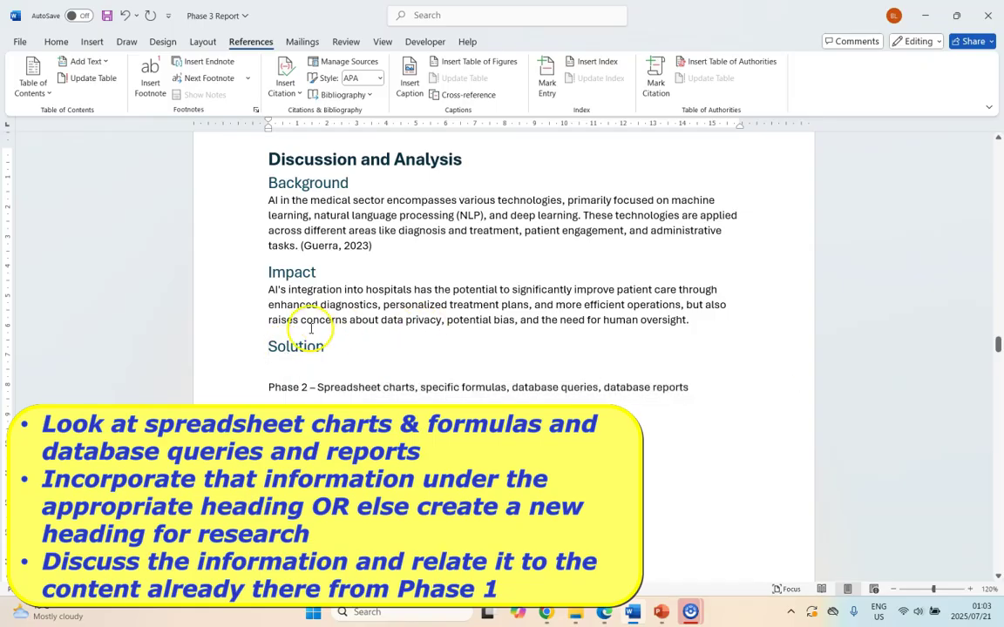
key(Return)
key(Up)
text(Research)
key(Return)
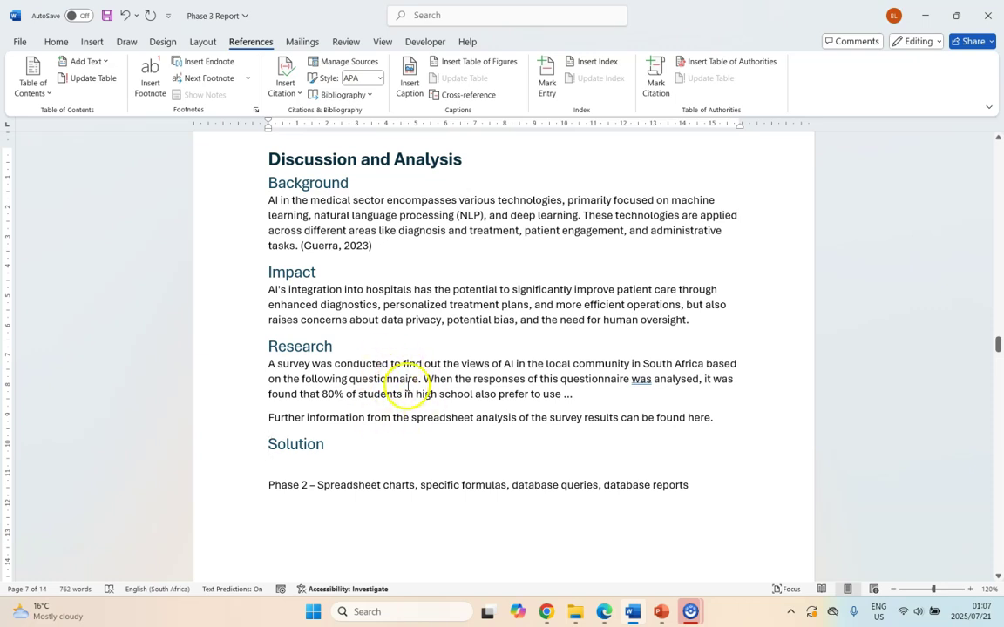
Bold the word "questionnaire" in the first sentence of the Research paragraph
scroll(388, 383, down, 10)
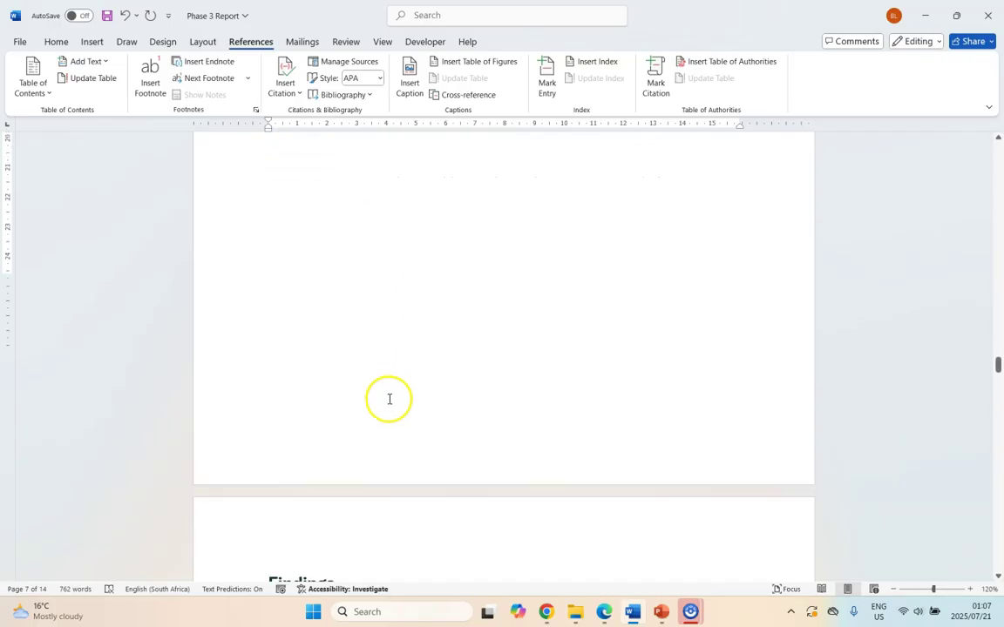
scroll(389, 399, down, 4)
scroll(347, 440, up, 6)
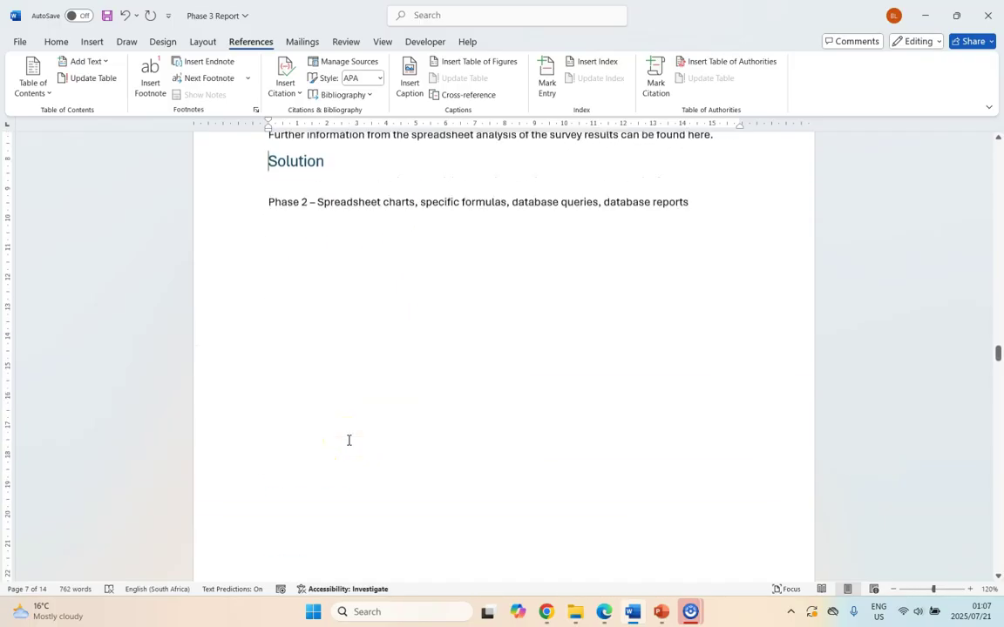
scroll(349, 440, up, 1)
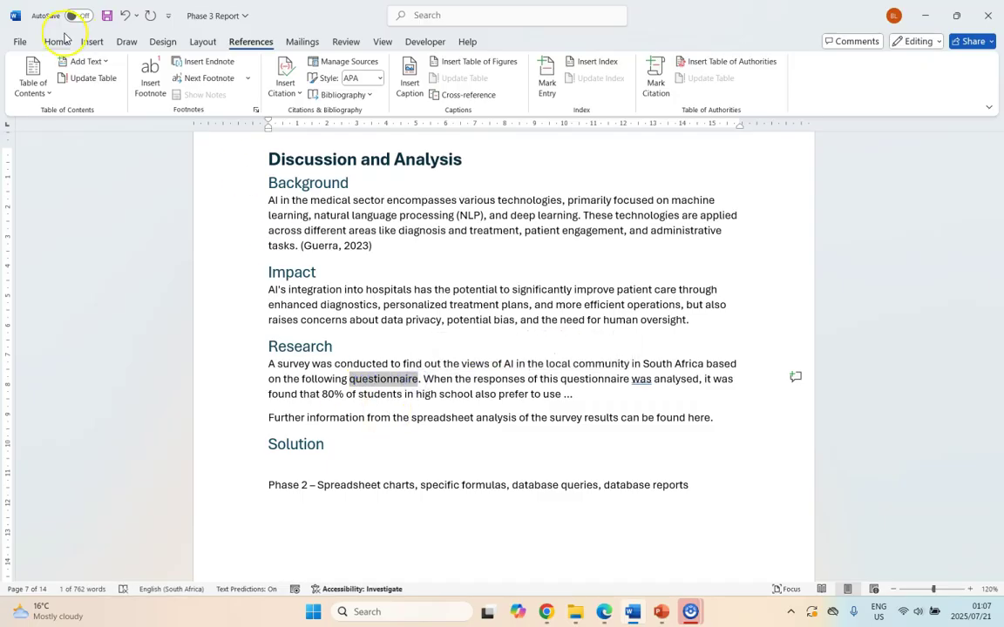
click(55, 41)
click(75, 87)
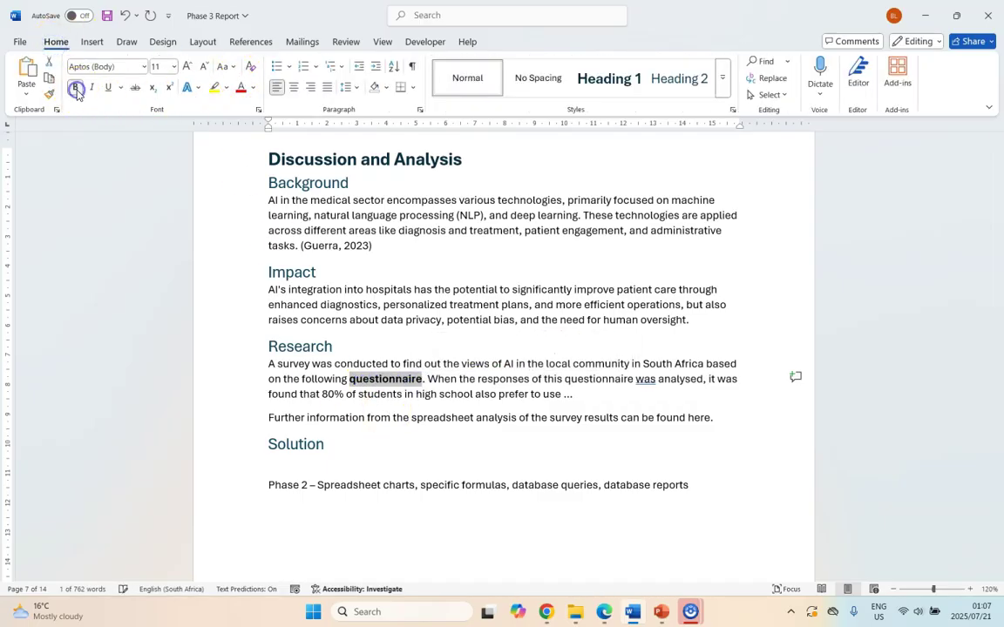
click(92, 42)
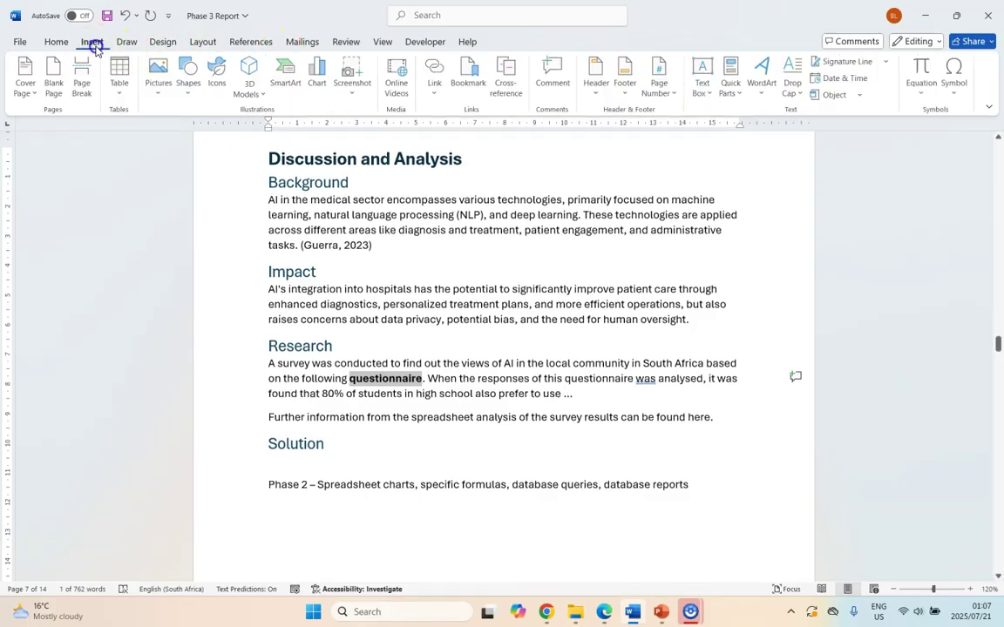
click(431, 71)
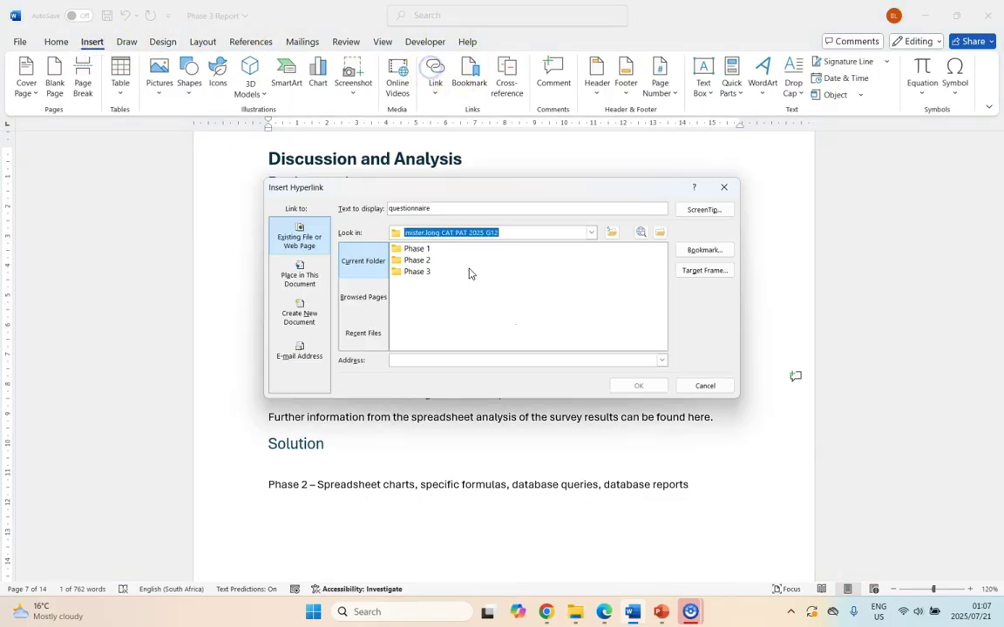
double_click(418, 261)
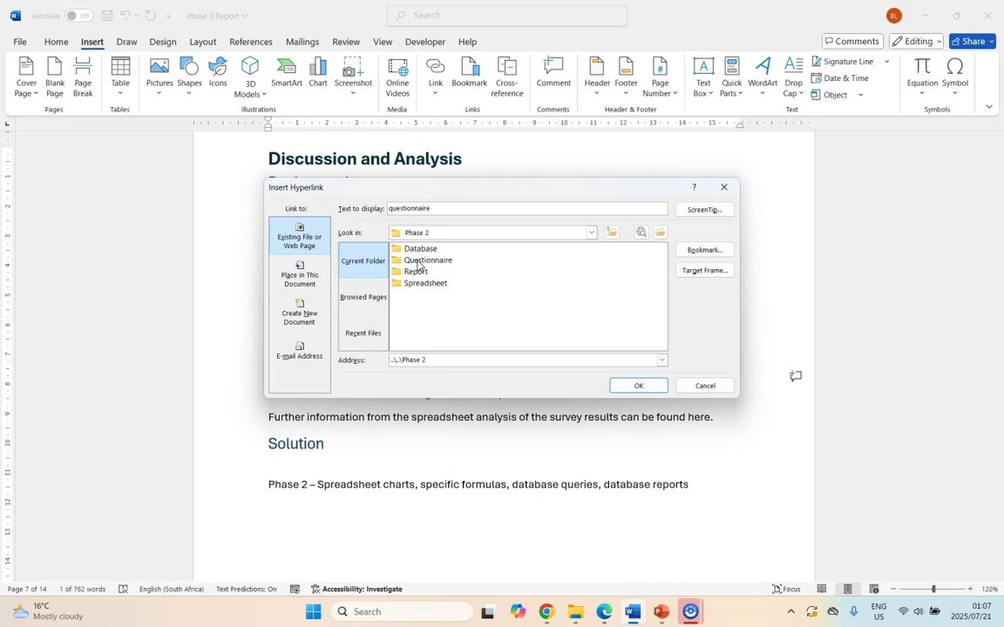
click(418, 261)
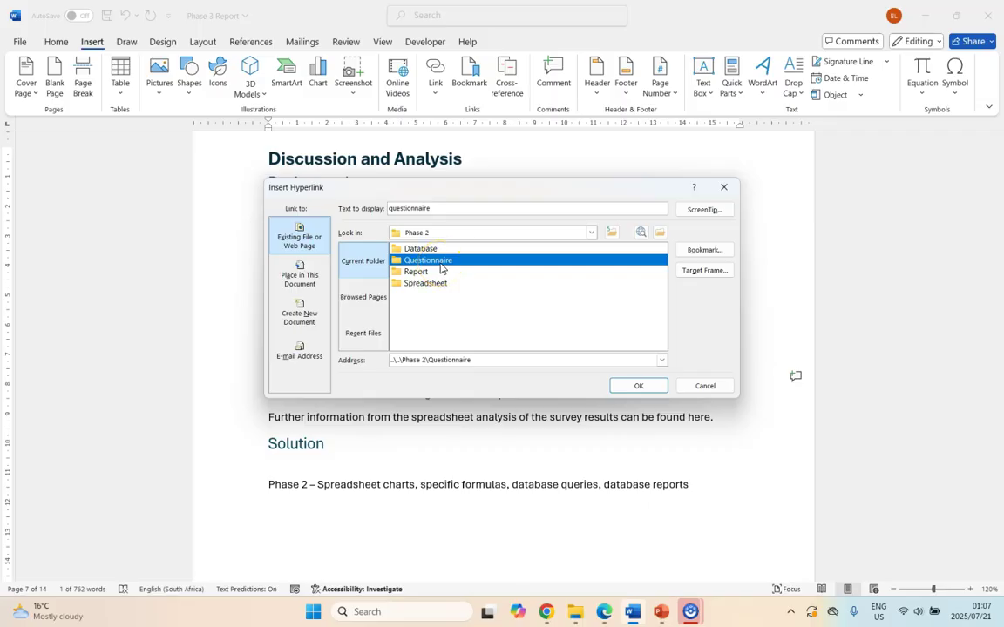
click(701, 386)
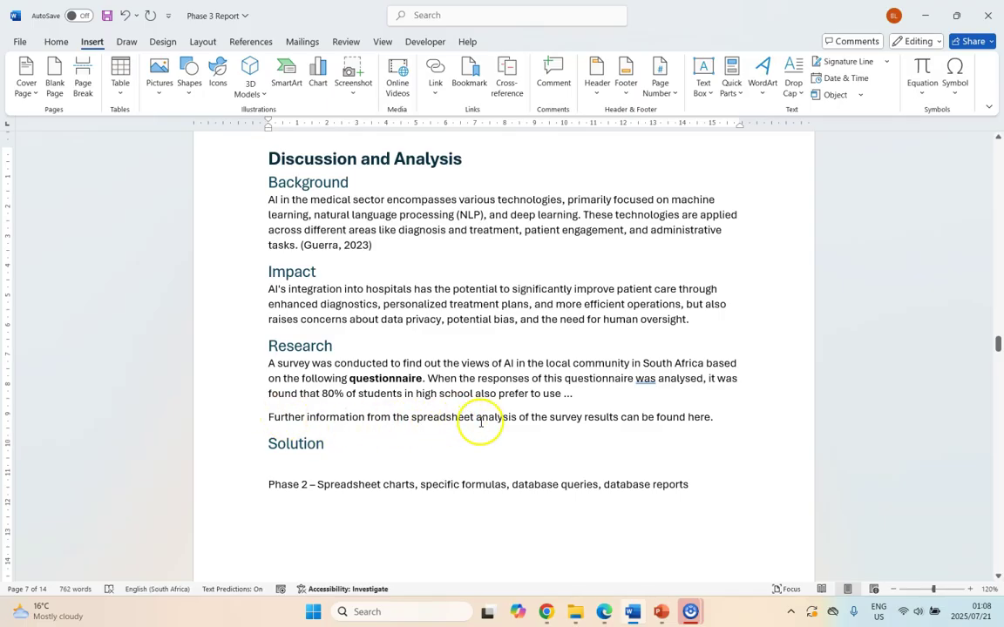
Bold the word "here" at the end of the sentence about further information from the spreadsheet analysis
double_click(694, 418)
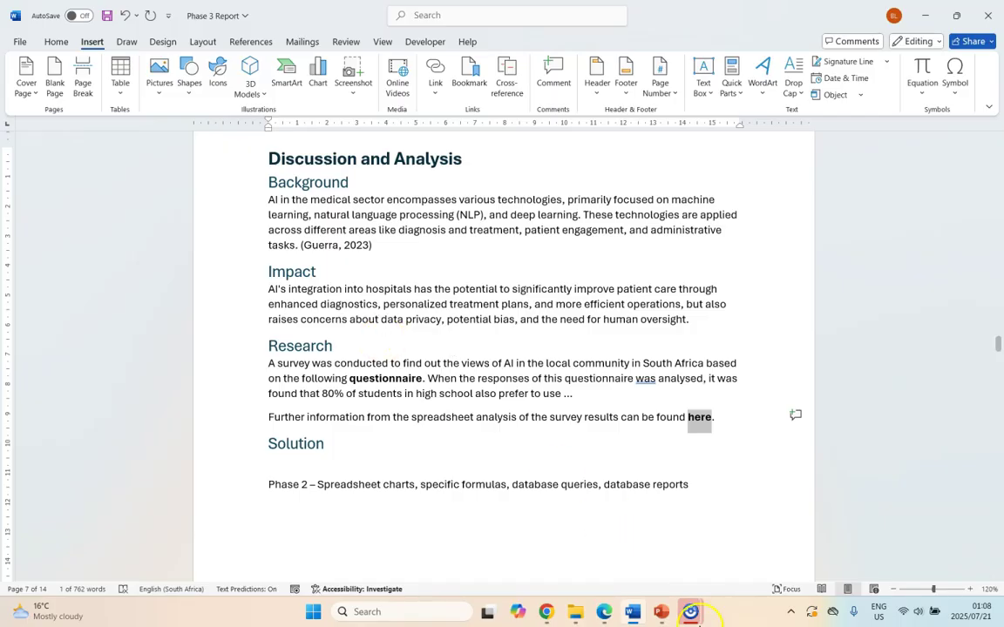
Switch to the learner guidelines PDF in Edge and review the Discussion and analysis requirements and the marking criteria for organisation and external hyperlinks
click(602, 612)
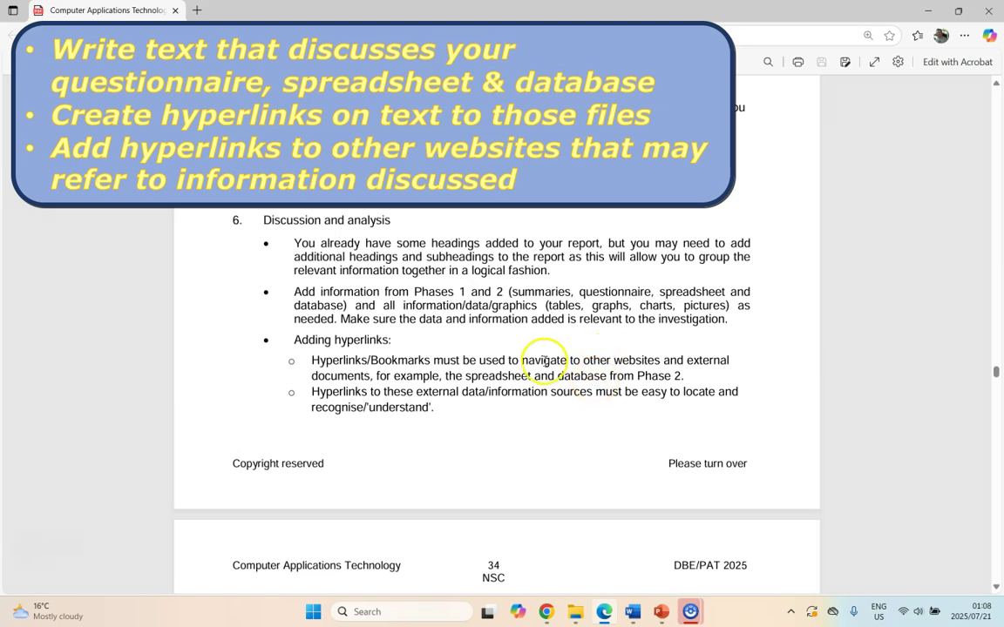
click(643, 614)
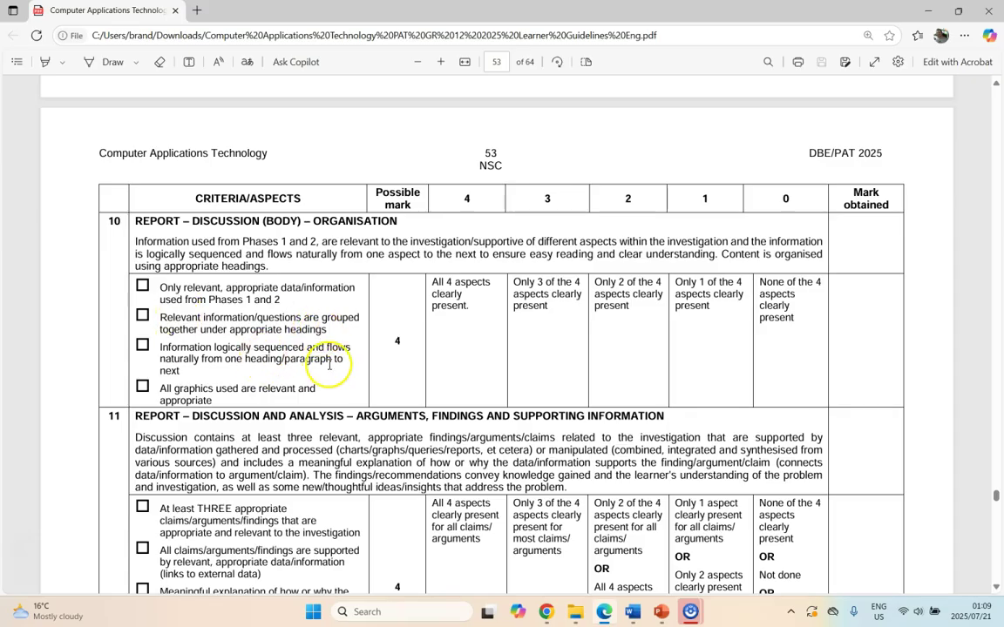
right_click(306, 316)
click(247, 305)
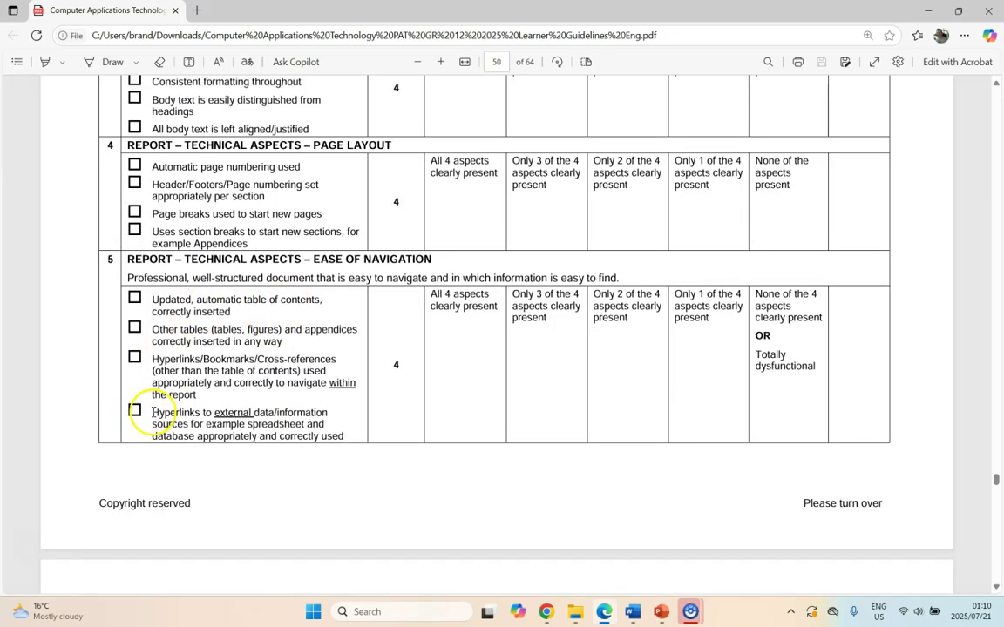
drag(152, 409, 348, 437)
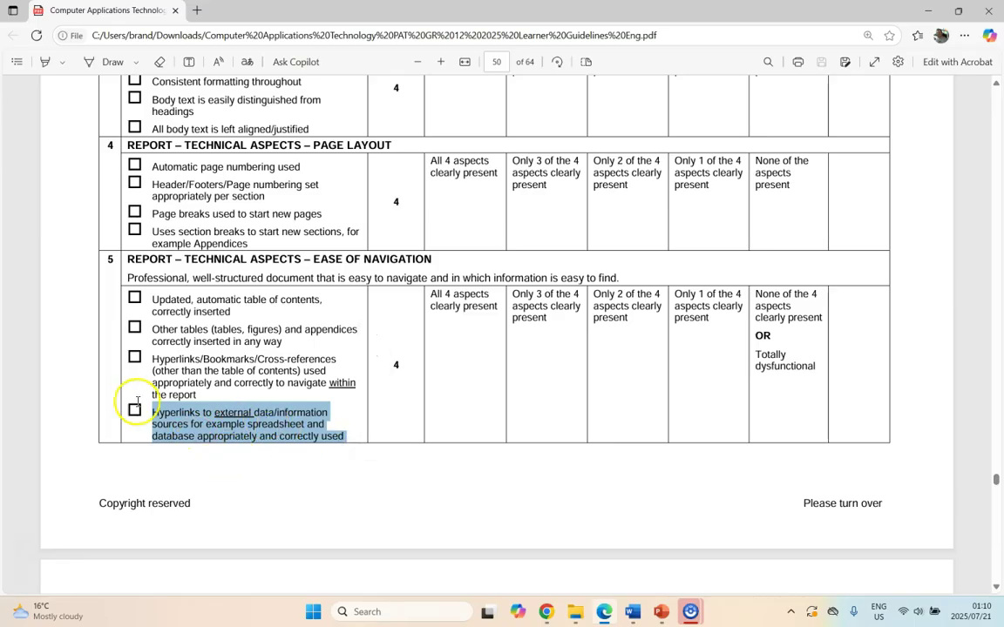
Switch back to the Word report, check the question categories in the summary table against the Source Manager's lists, and close the manager
key(alt+Tab)
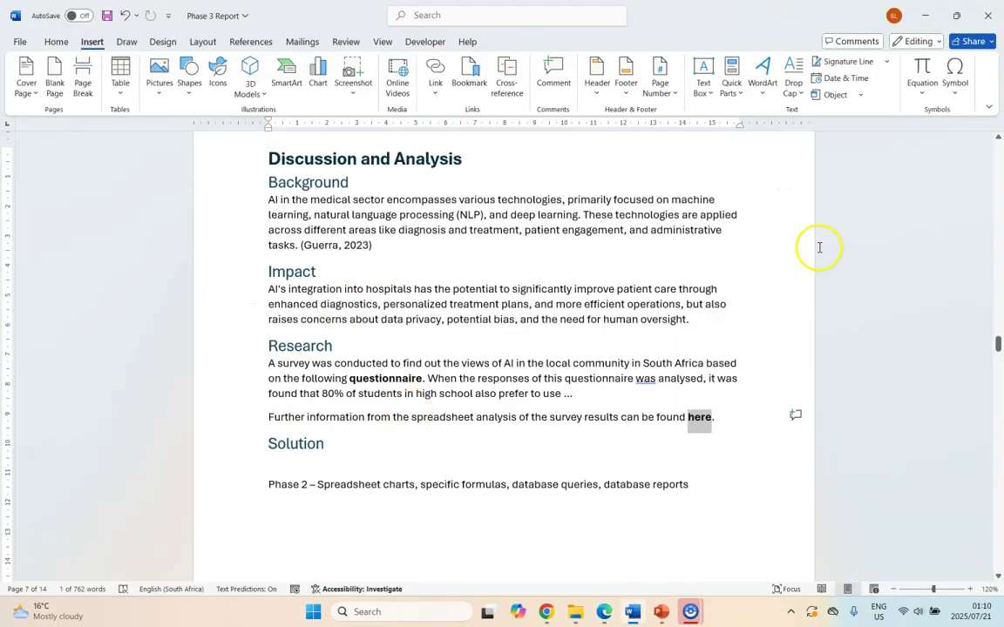
scroll(337, 244, down, 20)
click(339, 244)
click(357, 410)
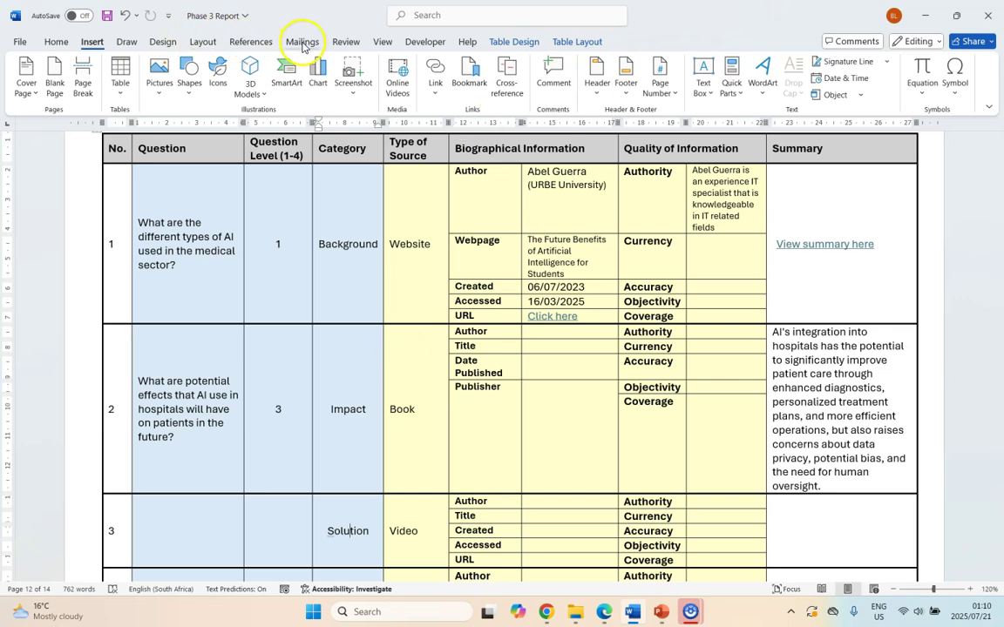
click(251, 42)
click(346, 63)
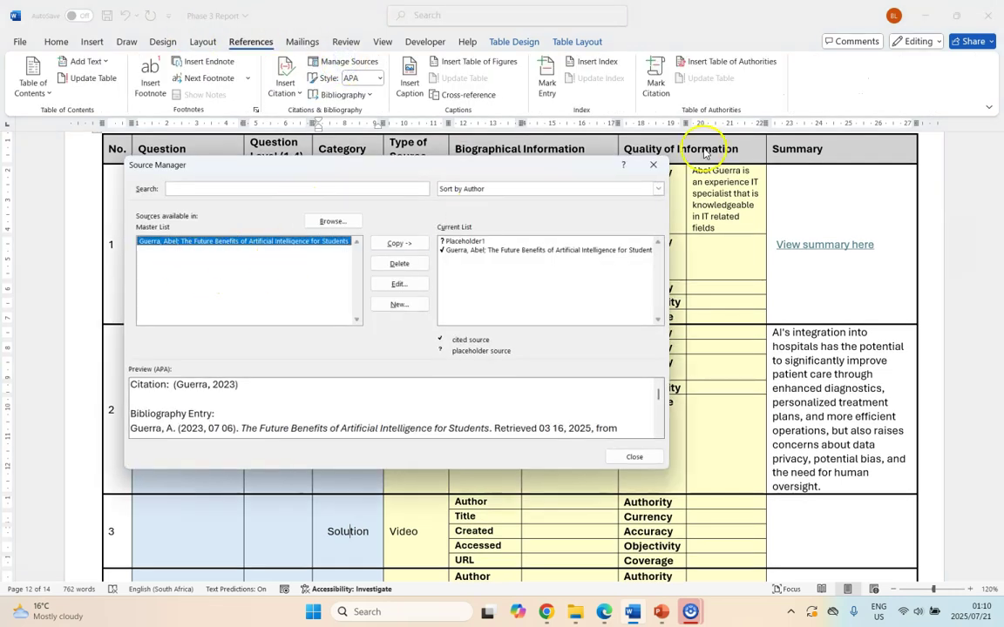
click(658, 167)
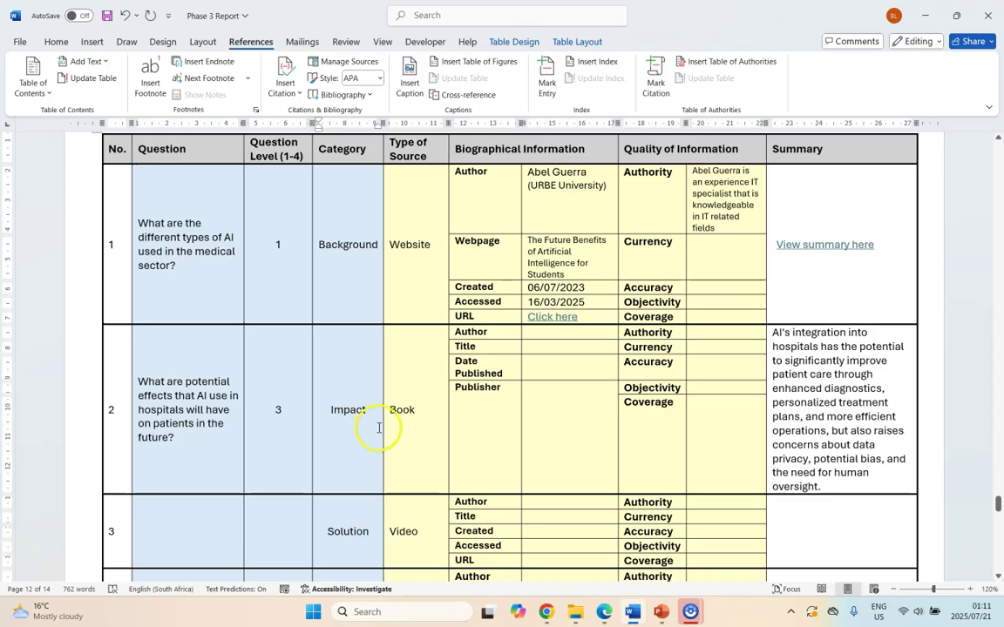
Review the Discussion and Analysis section for places that need citations, Phase 2 database content and a questionnaire hyperlink
ctrl+click(353, 409)
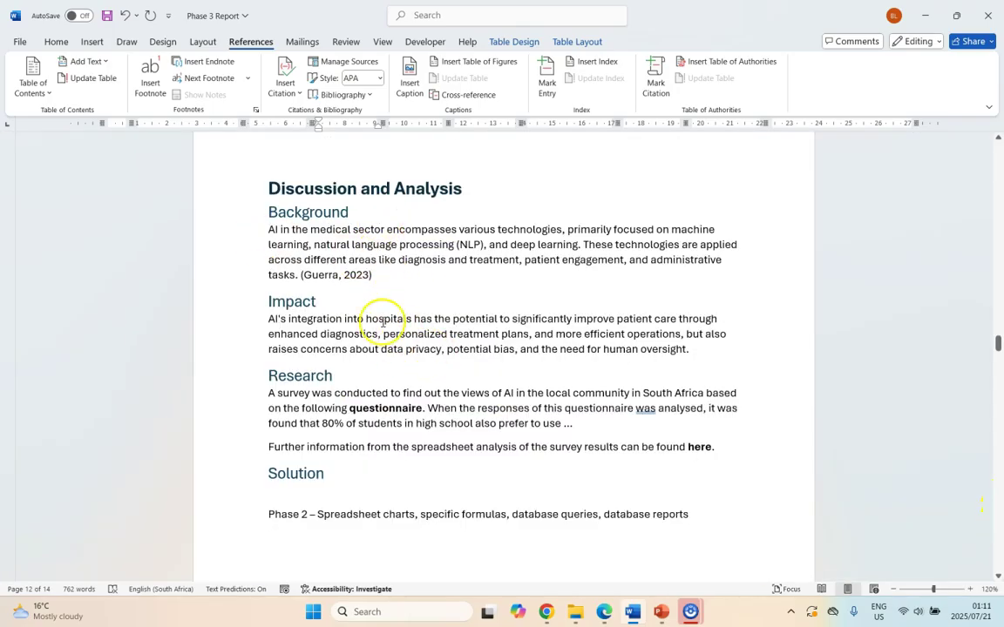
click(299, 94)
click(298, 94)
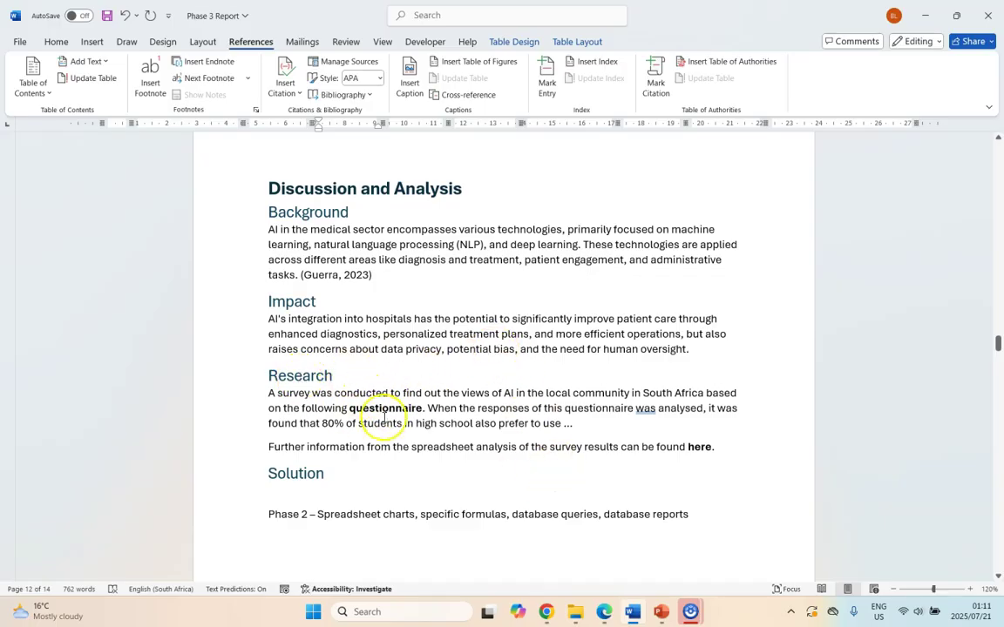
click(440, 449)
click(631, 515)
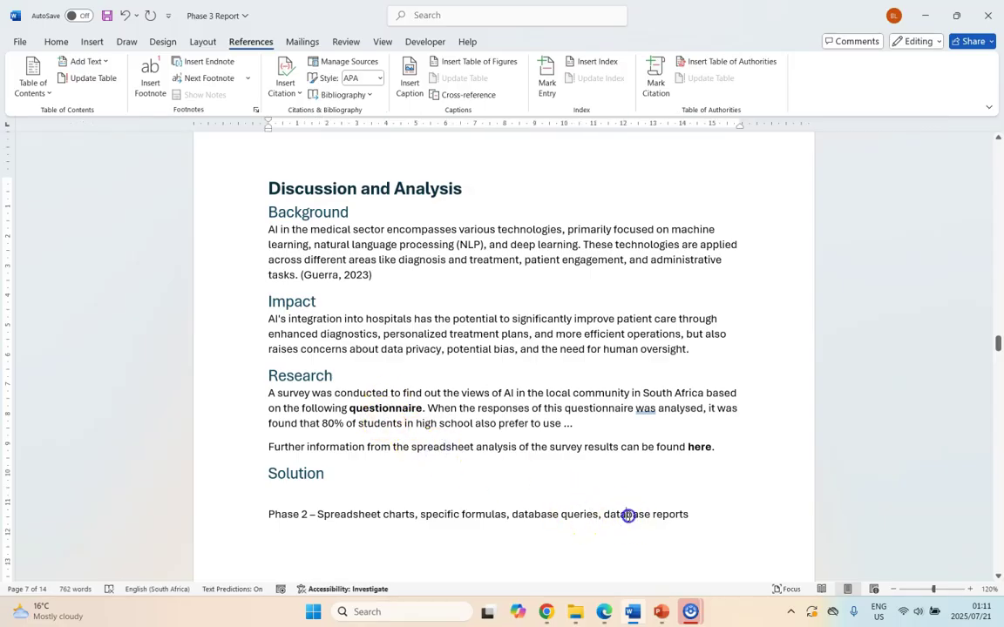
double_click(396, 409)
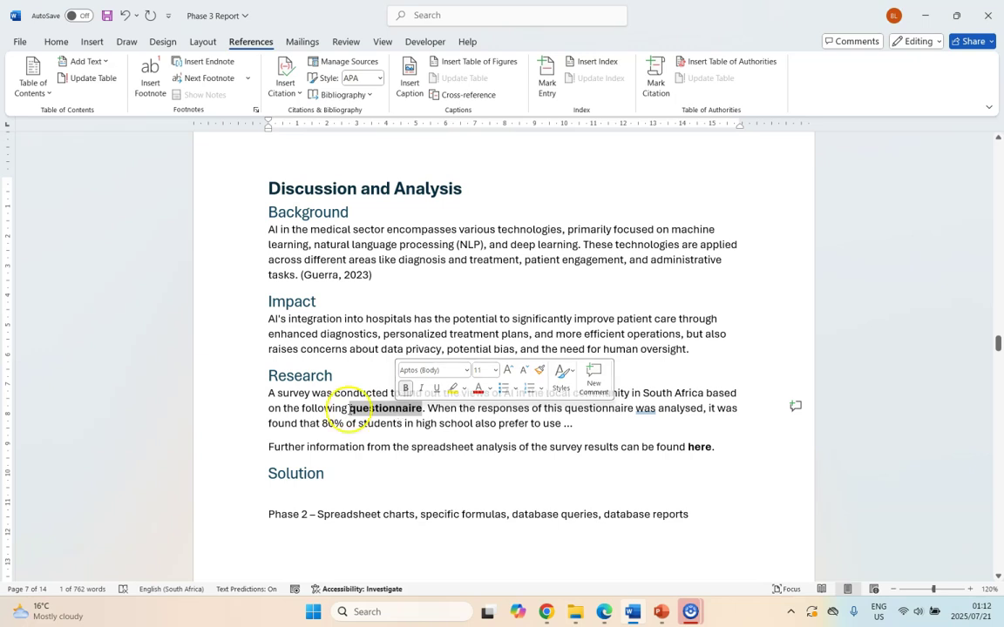
click(90, 42)
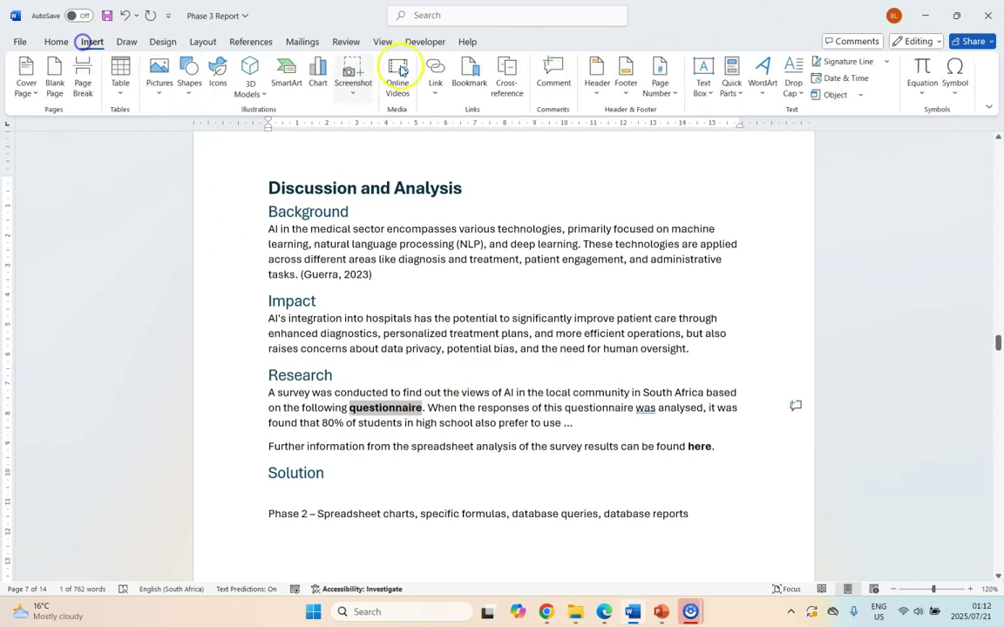
click(503, 410)
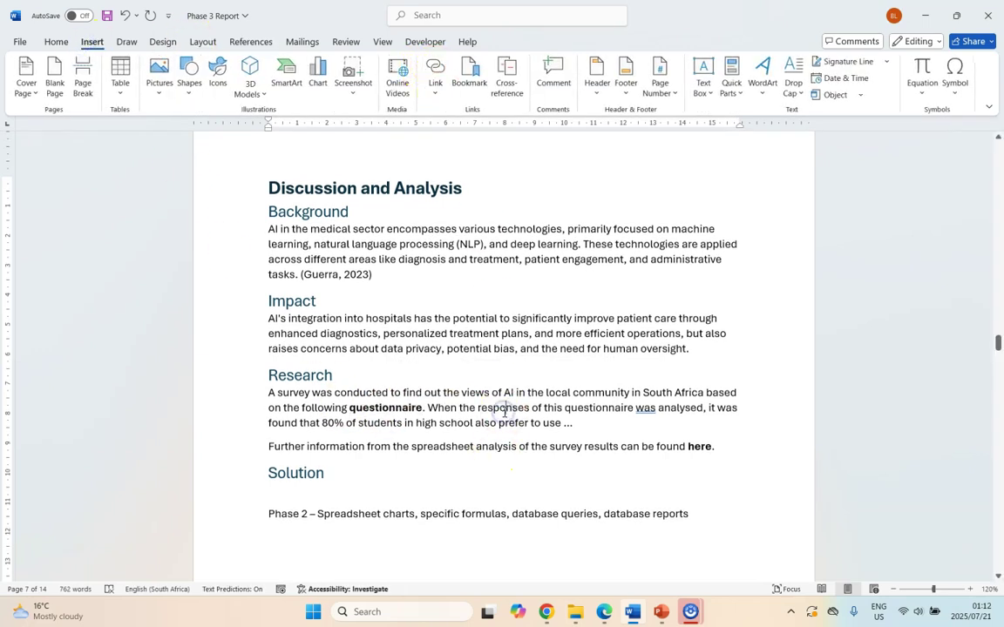